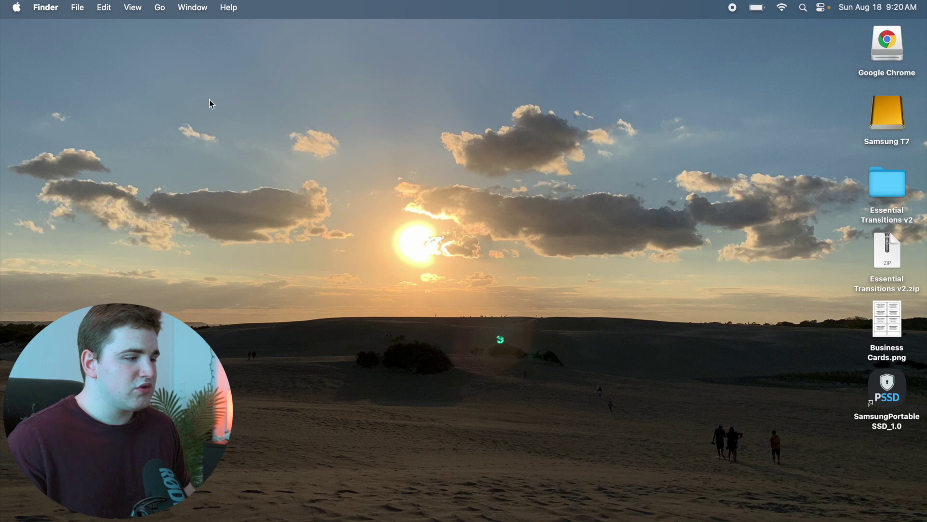
# Open the Transitions folder inside Motion Templates in the home directory's Movies folder
pyautogui.click(161, 8)
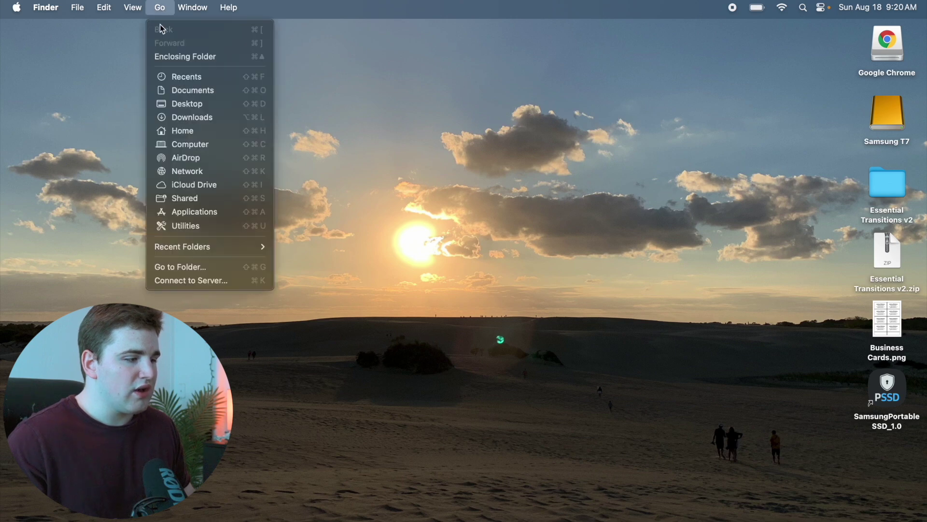
pyautogui.click(172, 130)
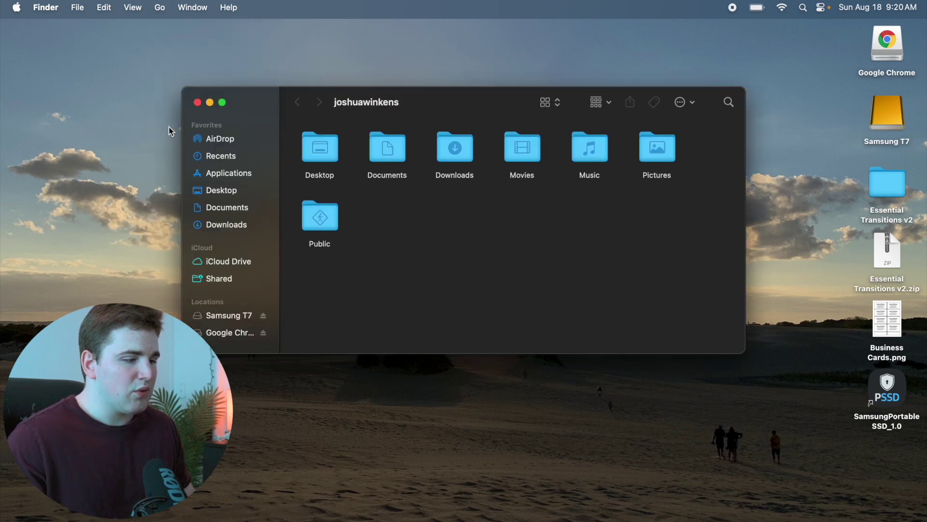
pyautogui.doubleClick(521, 156)
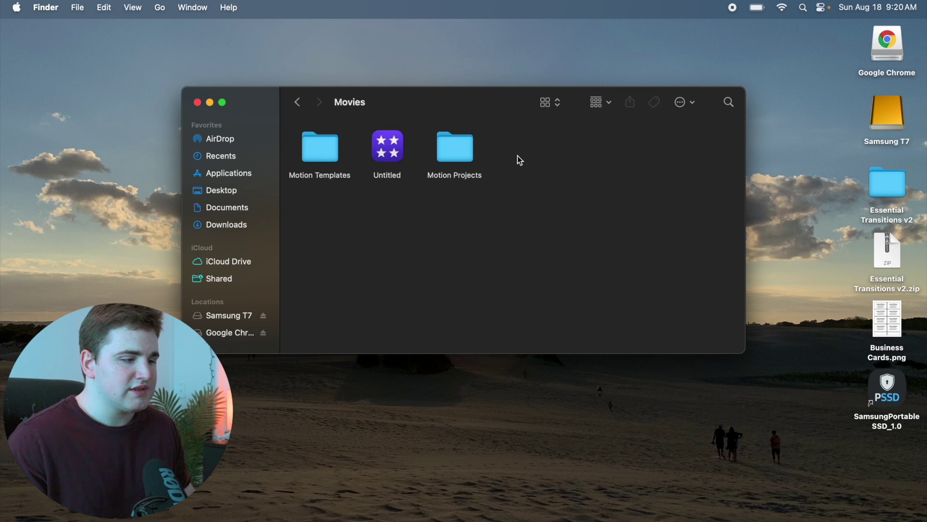
pyautogui.doubleClick(317, 150)
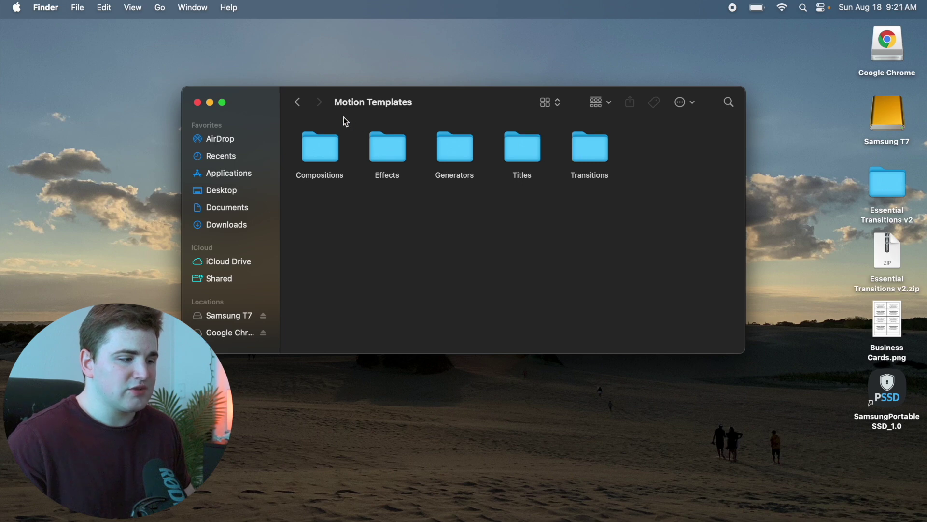
pyautogui.click(590, 154)
pyautogui.doubleClick(591, 154)
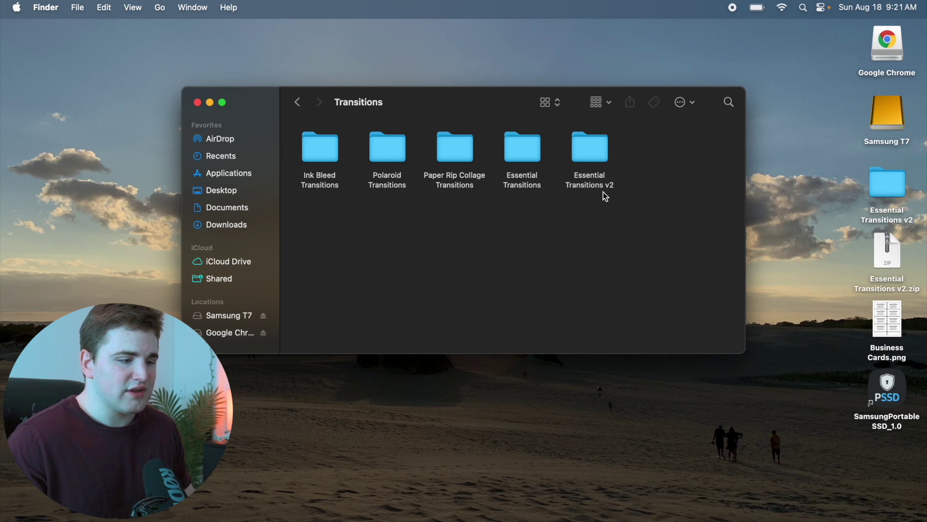
# Open the Essential Transitions v2 folder and look through the installed transition folders
pyautogui.doubleClick(593, 158)
pyautogui.scroll(-5, 586, 184)
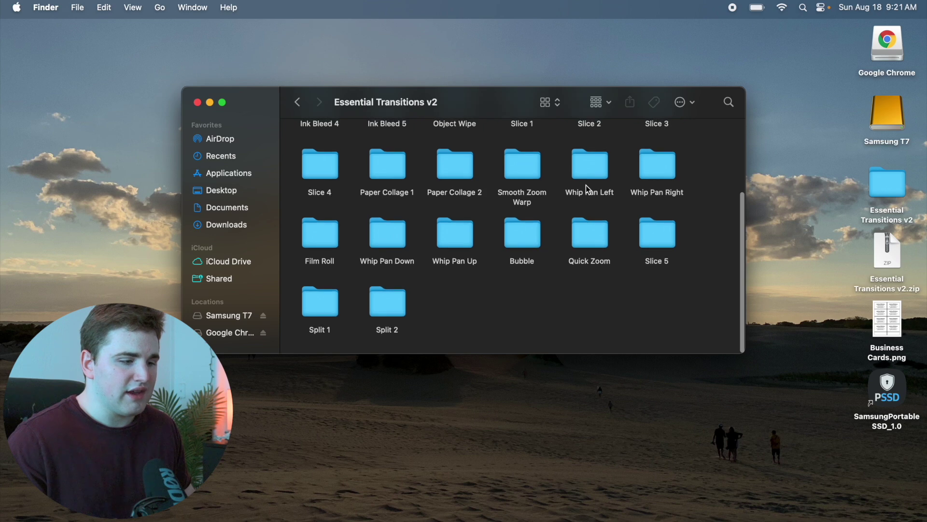
pyautogui.scroll(5, 588, 187)
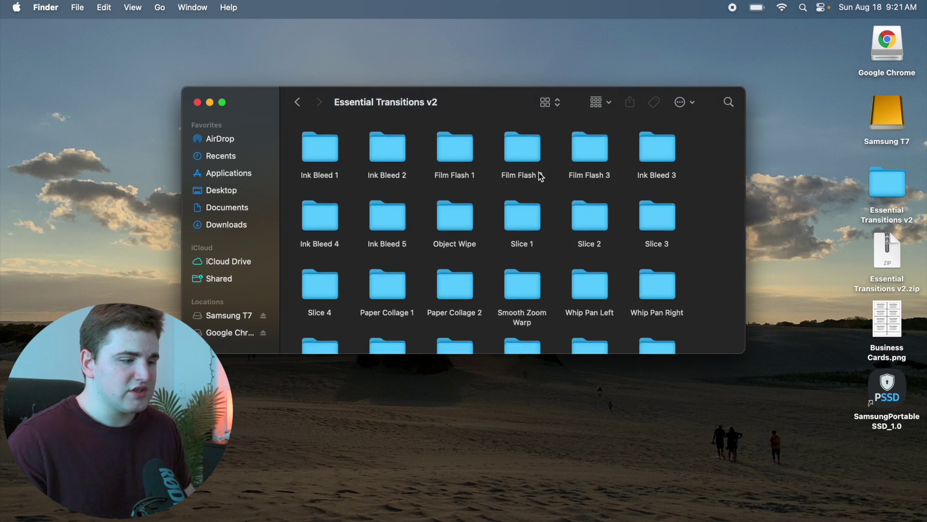
pyautogui.doubleClick(524, 157)
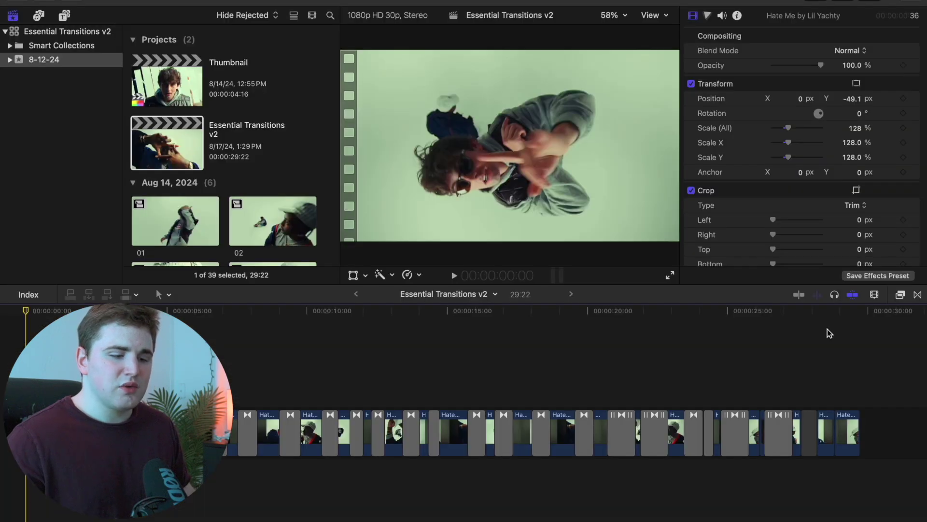
# Switch to Final Cut Pro and look through the installed transitions in the Essential Transitions v2 category
pyautogui.click(918, 295)
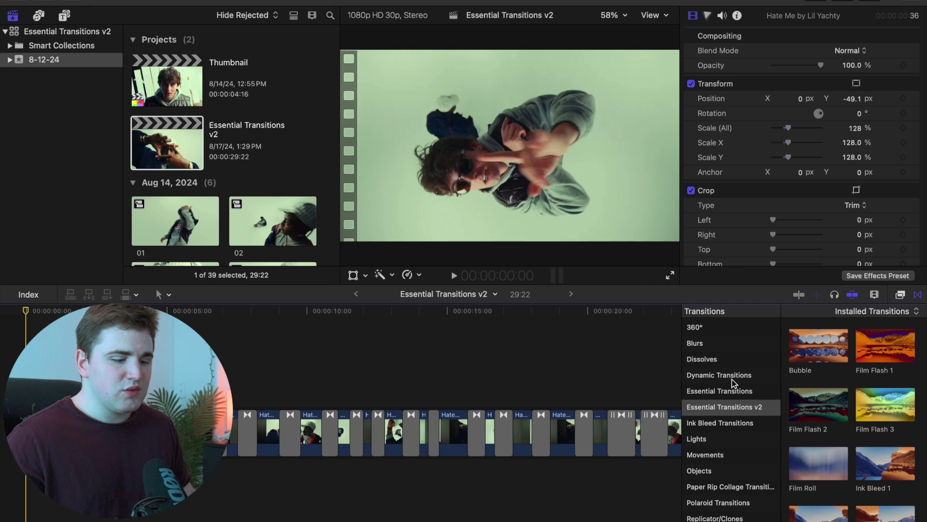
pyautogui.scroll(-2, 732, 380)
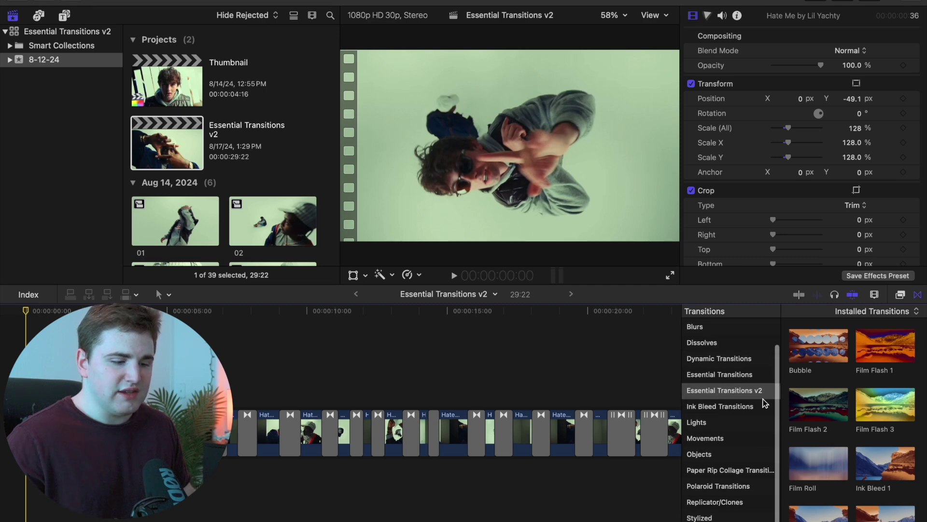
pyautogui.scroll(-3, 787, 404)
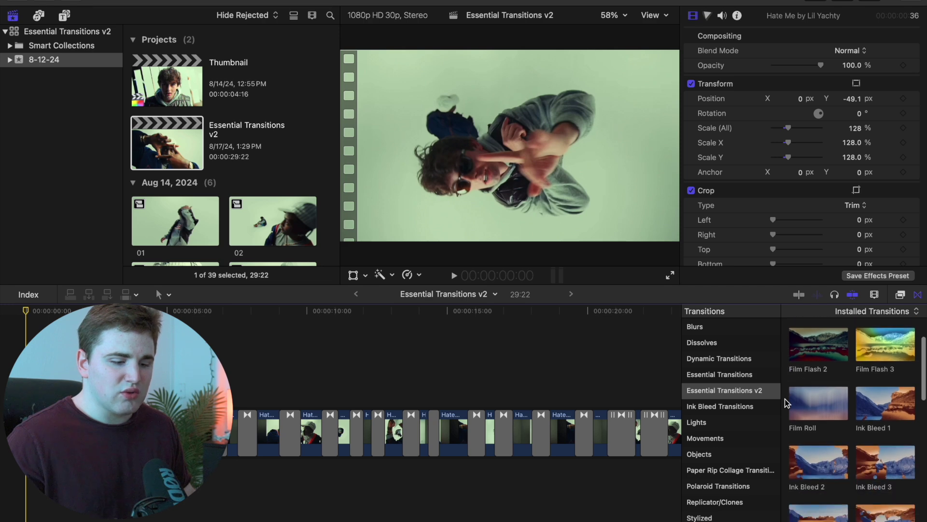
pyautogui.scroll(-8, 786, 402)
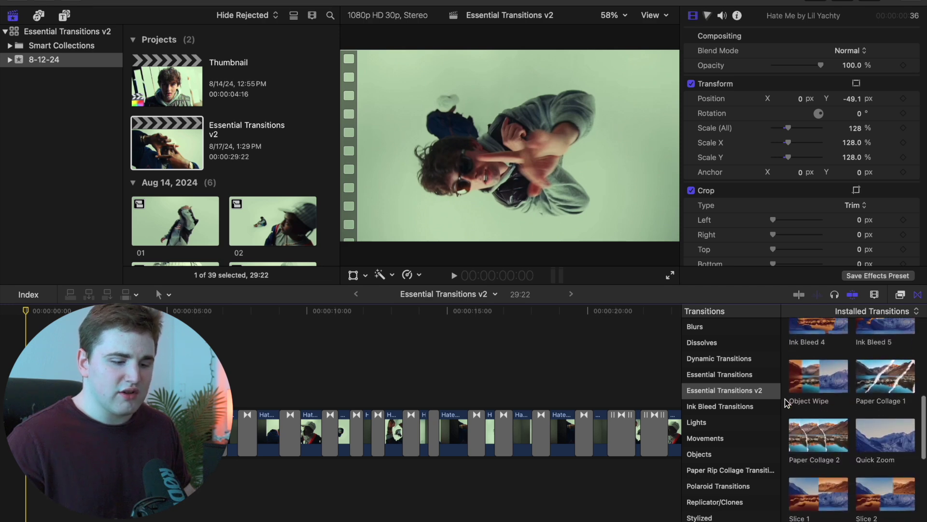
pyautogui.scroll(-8, 786, 402)
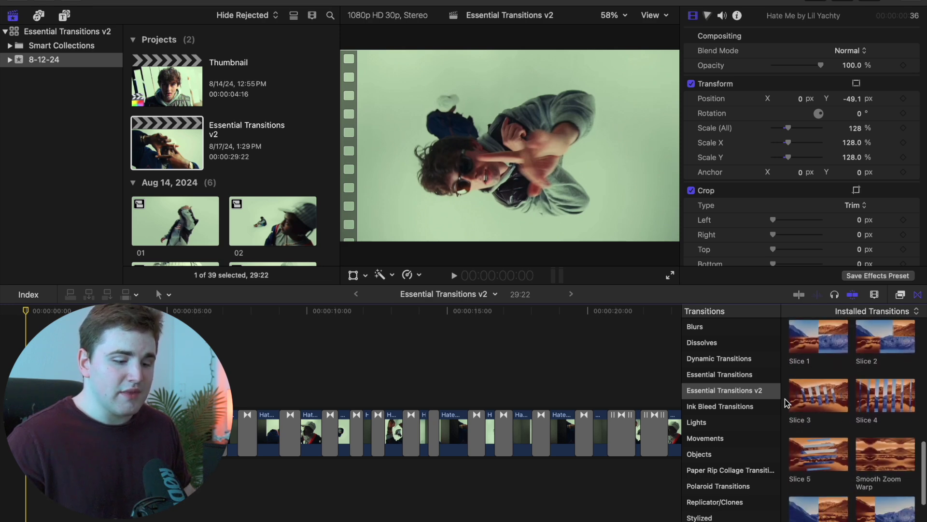
pyautogui.scroll(10, 785, 402)
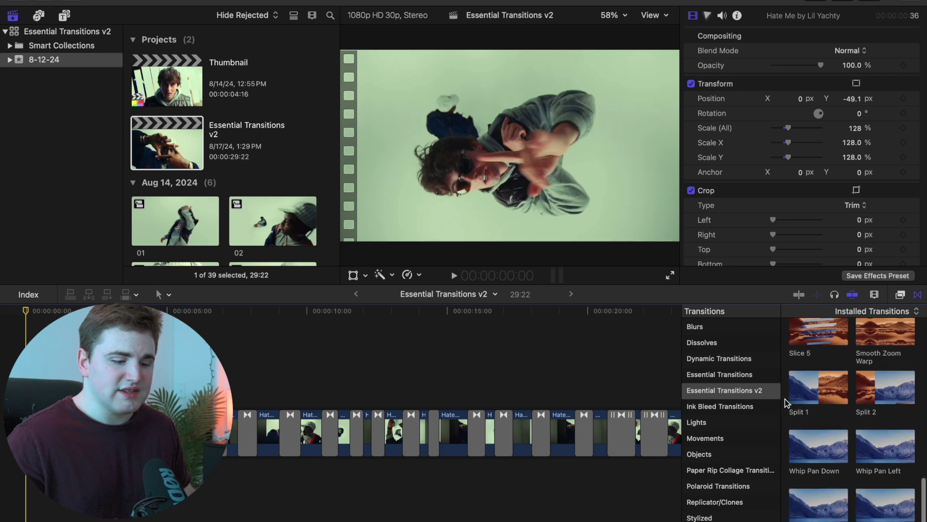
pyautogui.scroll(6, 785, 402)
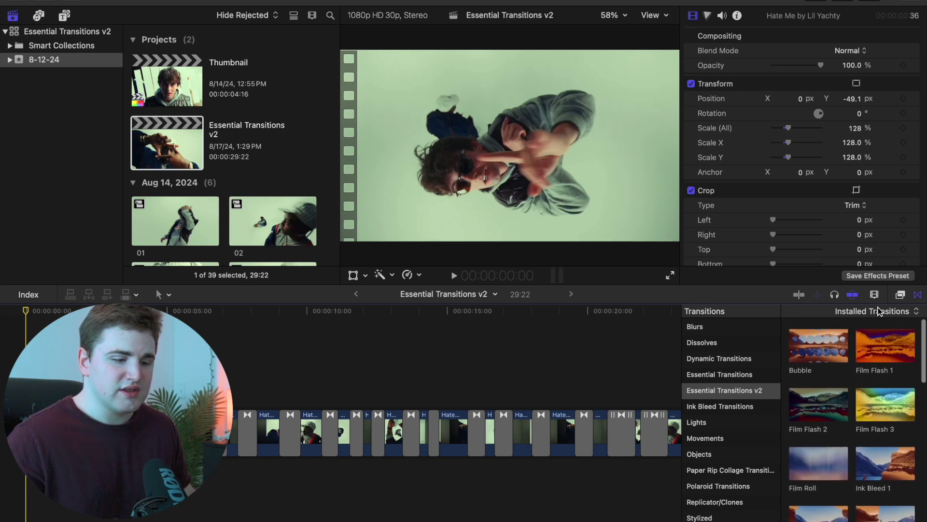
pyautogui.click(917, 295)
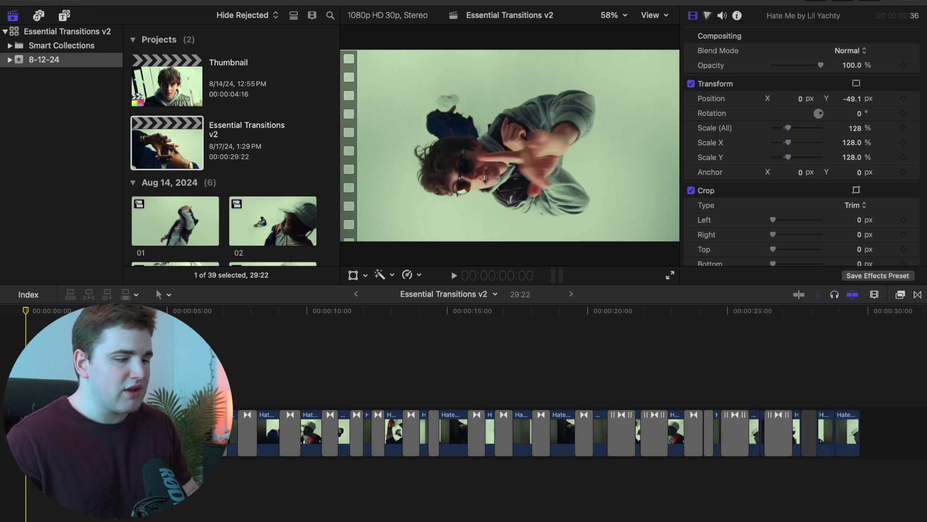
# Play back the Essential Transitions v2 project and skim across the cut between the last two clips
pyautogui.press('space')
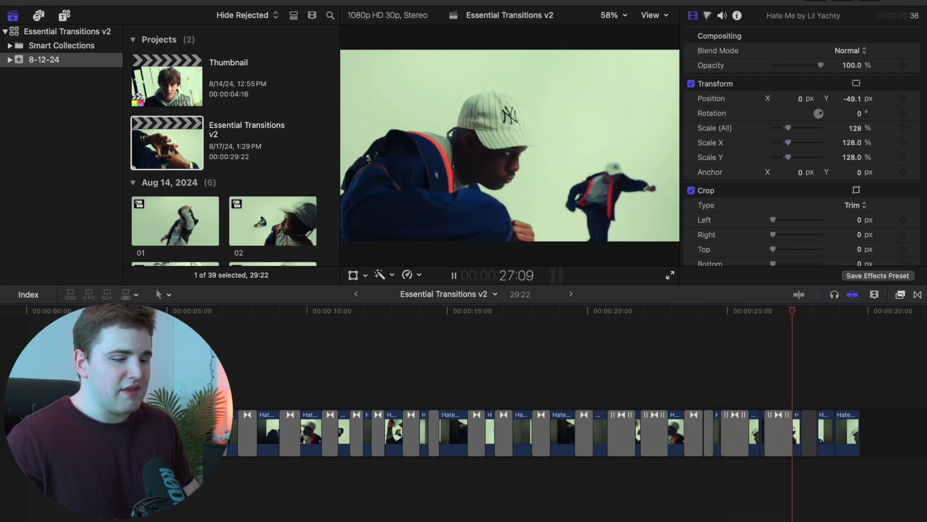
pyautogui.press('space')
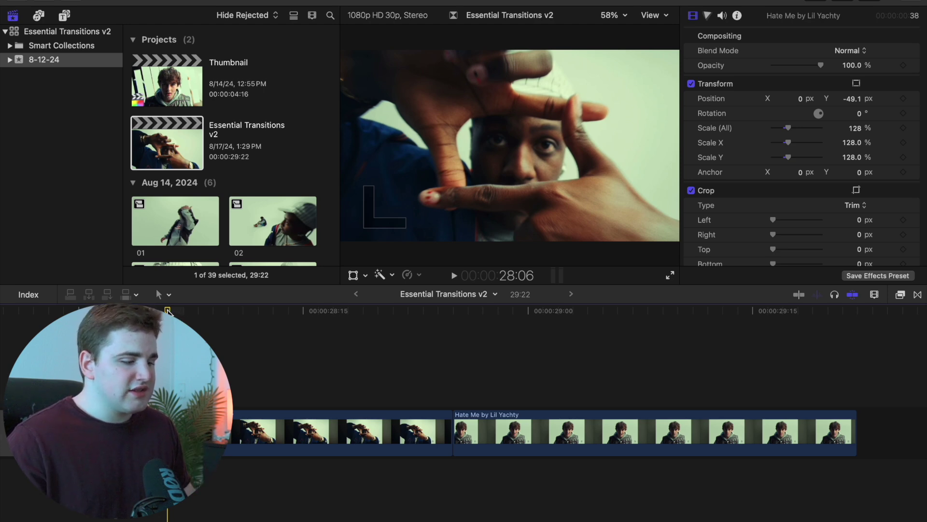
pyautogui.moveTo(168, 311); pyautogui.dragTo(591, 383)
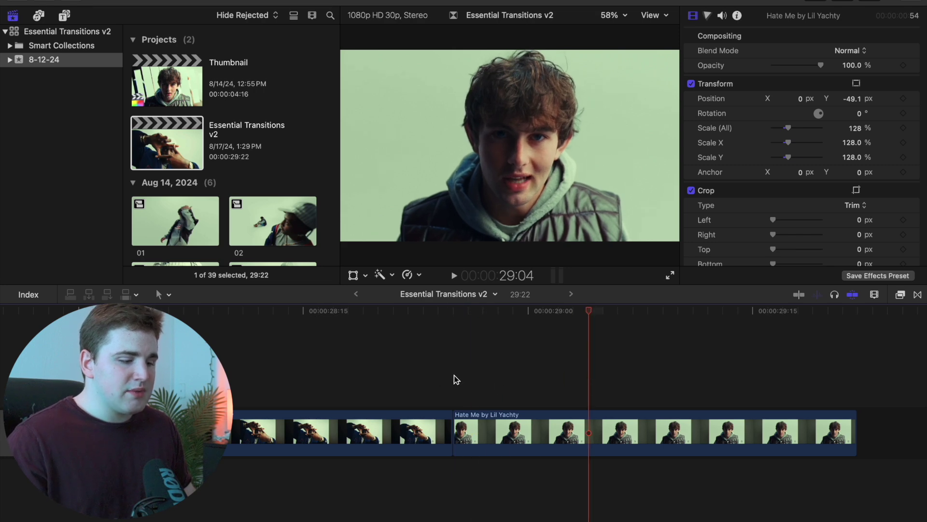
pyautogui.click(456, 415)
pyautogui.press('Up')
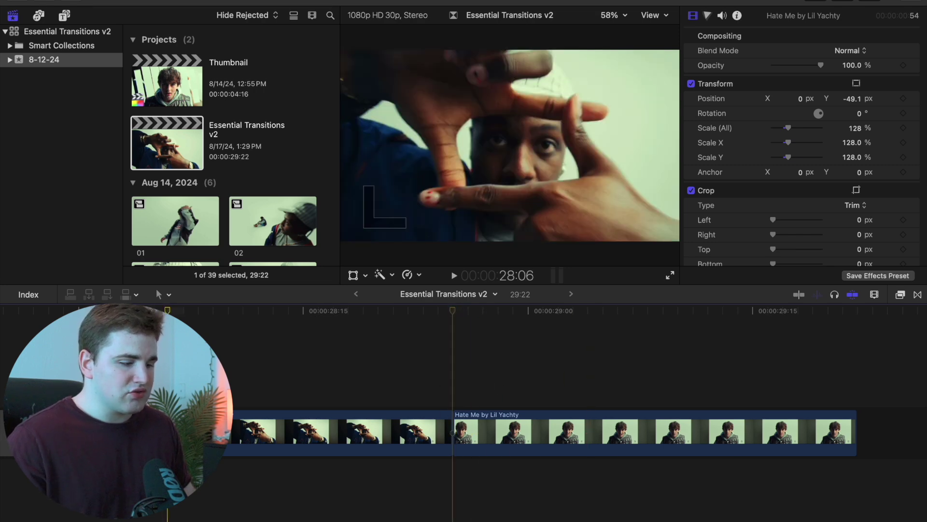
# Apply the Whip Pan Right transition to the cut between the last two clips in the timeline
pyautogui.click(917, 295)
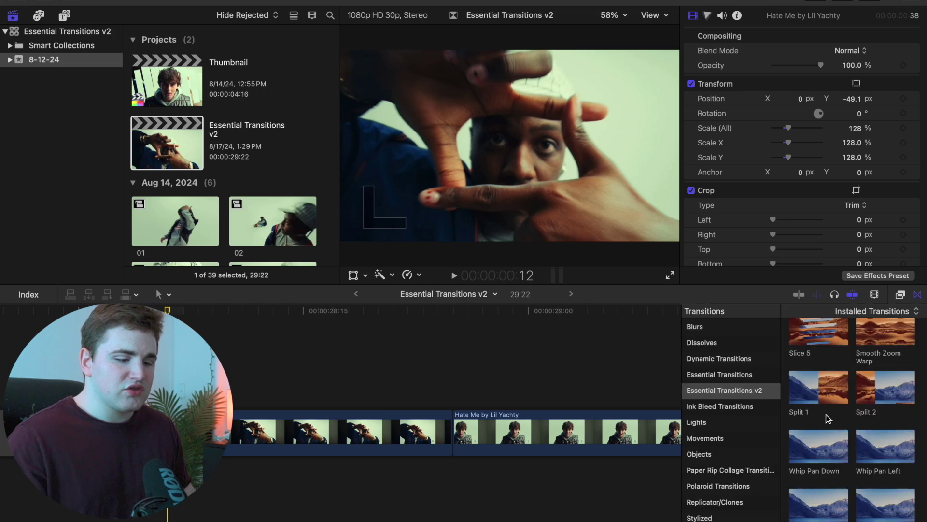
pyautogui.scroll(3, 827, 410)
pyautogui.scroll(-3, 821, 420)
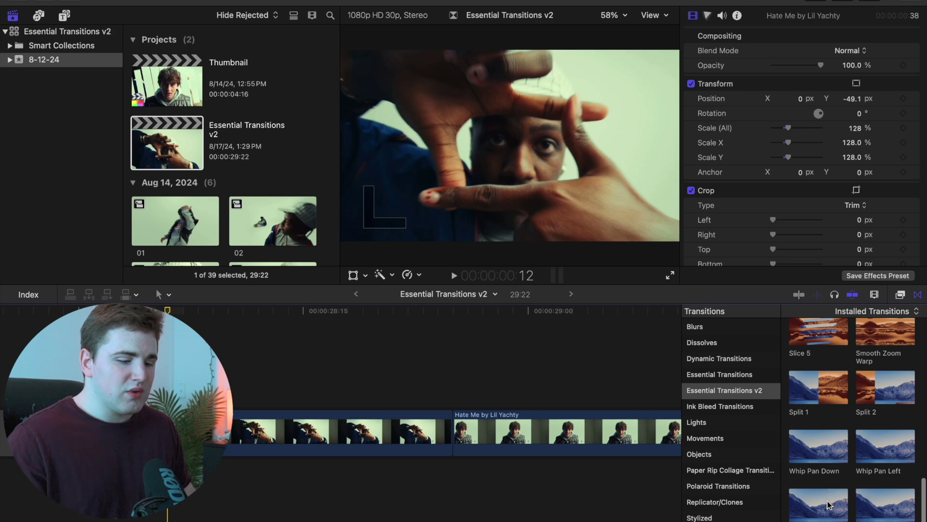
pyautogui.moveTo(825, 504); pyautogui.dragTo(449, 436)
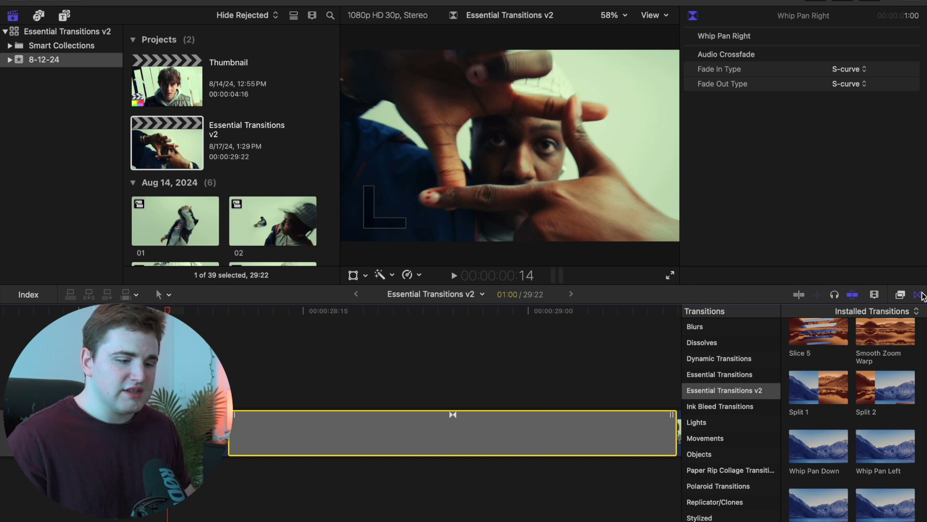
pyautogui.click(919, 295)
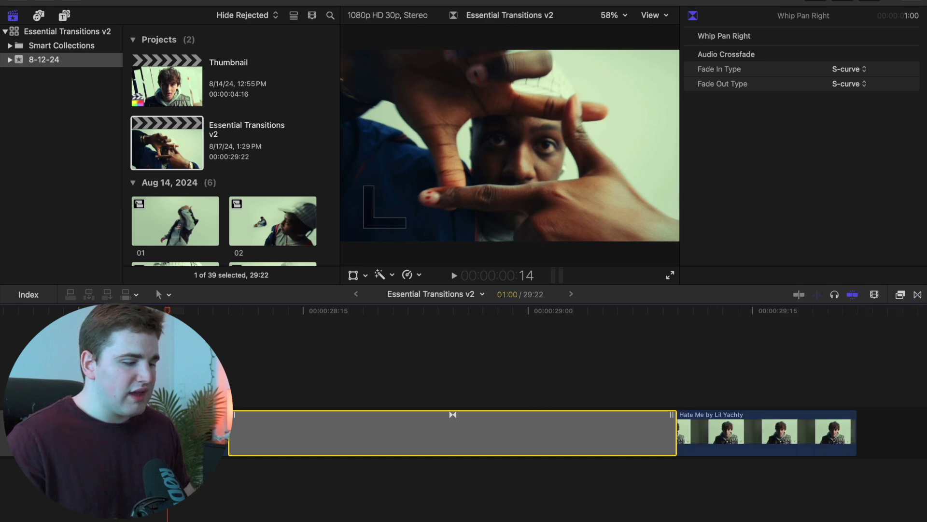
# Play back the Whip Pan Right transition from just before the cut
pyautogui.click(236, 398)
pyautogui.press('space')
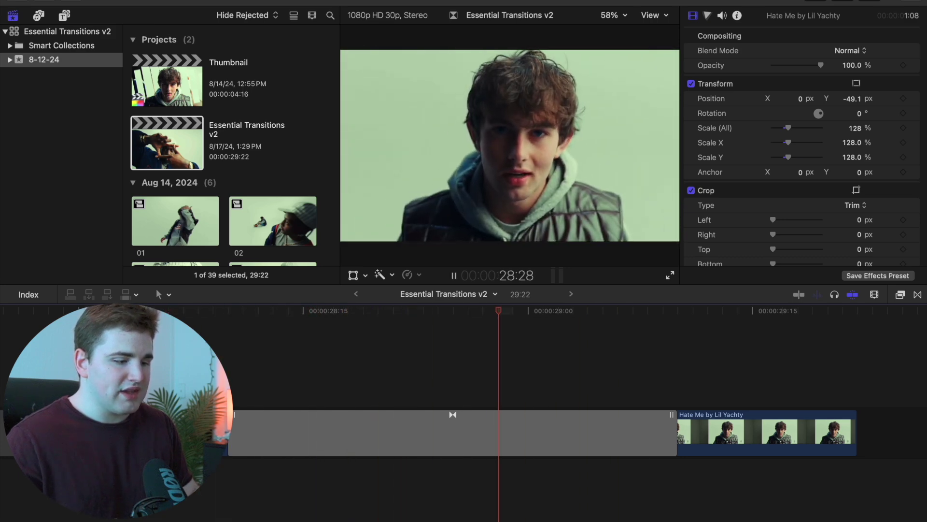
pyautogui.press('space')
pyautogui.click(182, 311)
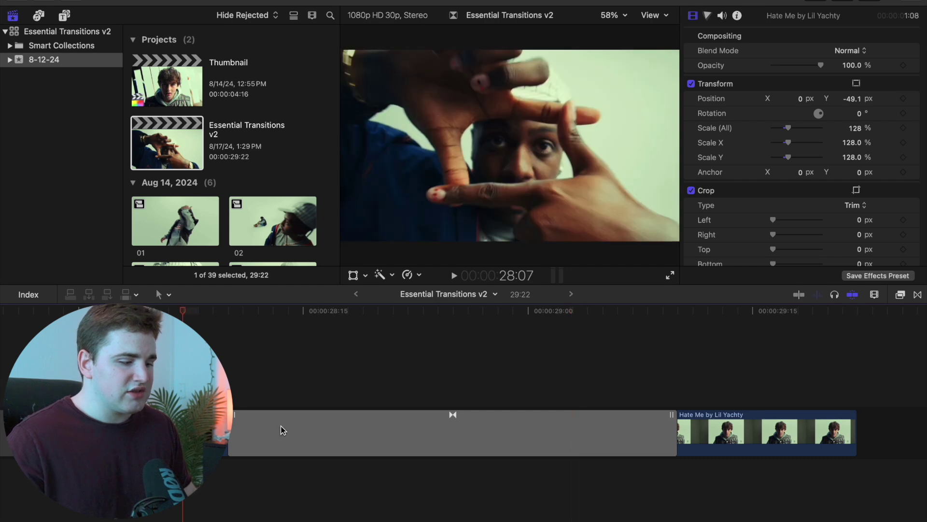
# Shorten the Whip Pan Right transition to 9 frames and preview it from before the cut
pyautogui.click(418, 415)
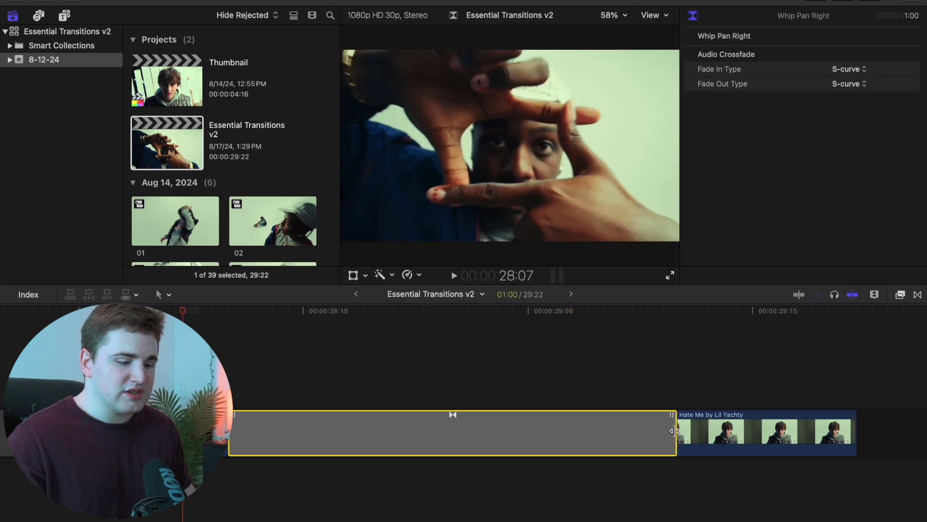
pyautogui.moveTo(680, 435); pyautogui.dragTo(515, 437)
pyautogui.click(167, 338)
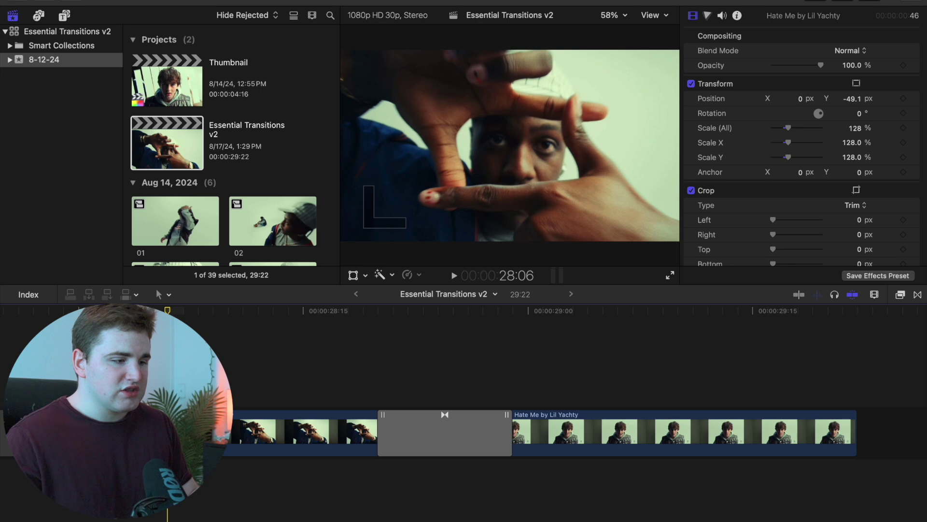
pyautogui.press('space')
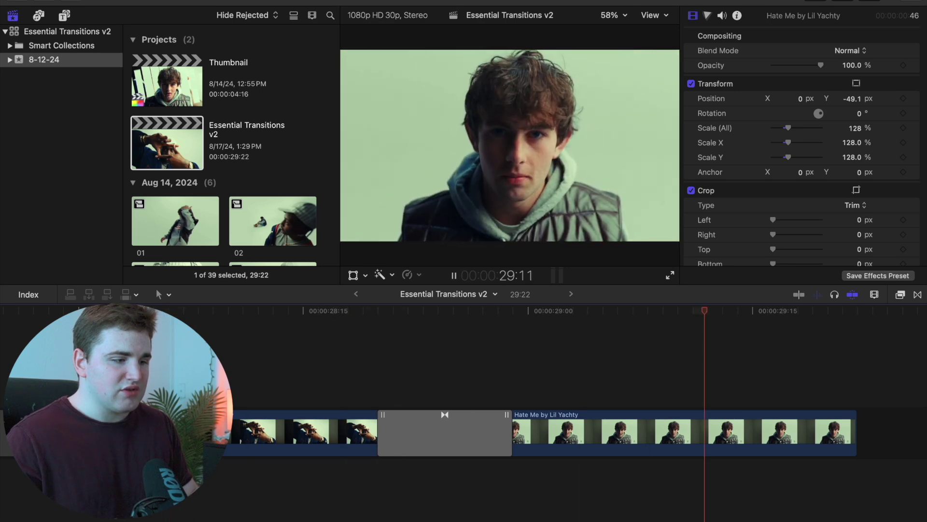
pyautogui.press('space')
# Replace the Whip Pan Right transition between the last two clips with Split 2 and play it back
pyautogui.click(419, 432)
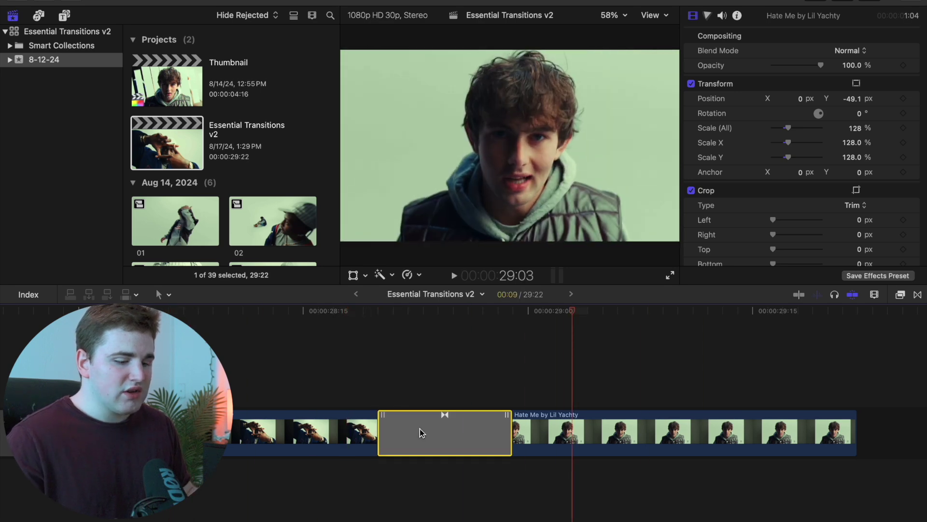
pyautogui.press('Delete')
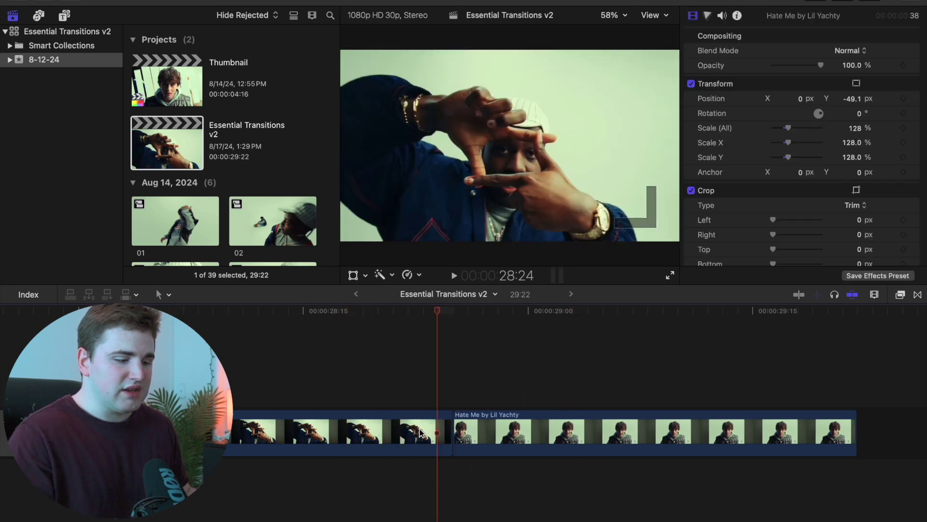
pyautogui.click(275, 401)
pyautogui.click(918, 295)
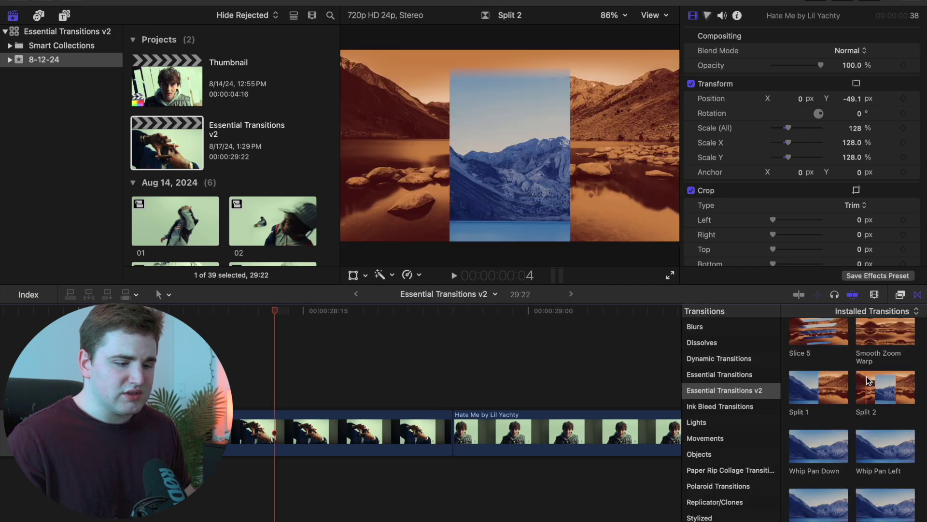
pyautogui.moveTo(887, 384); pyautogui.dragTo(436, 426)
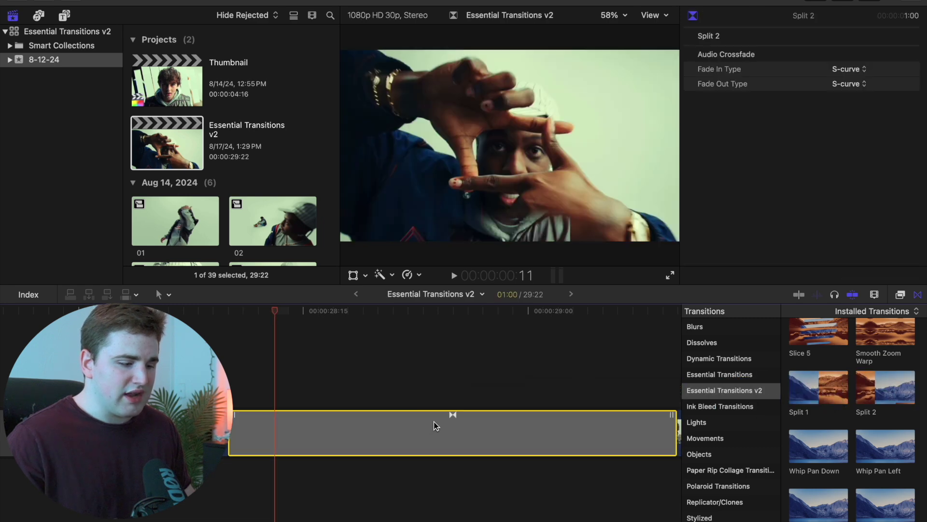
pyautogui.click(918, 295)
pyautogui.click(167, 367)
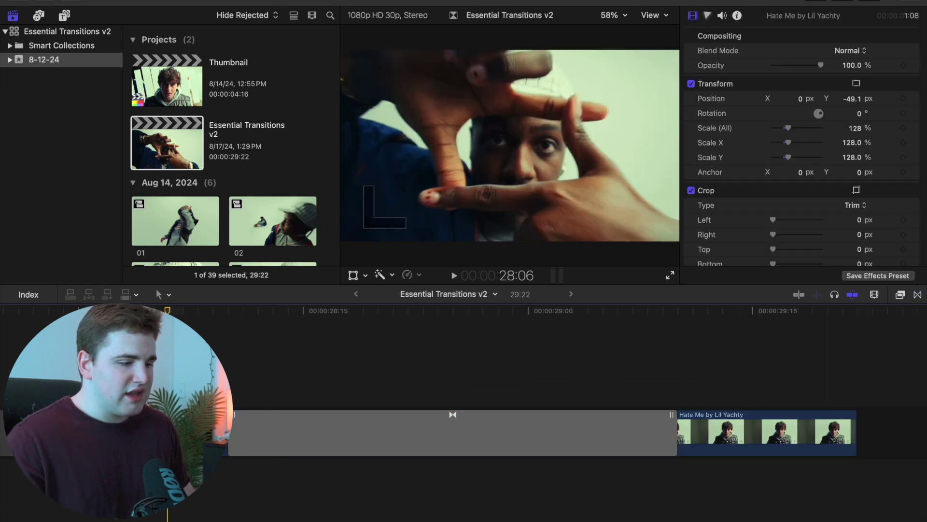
pyautogui.press('space')
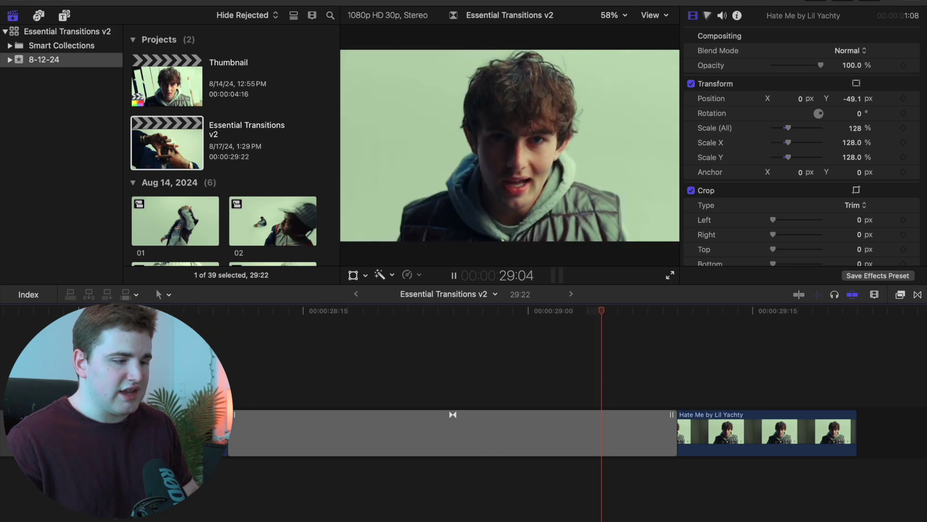
# Stop playback, remove the Split 2 transition between the last two clips, and place the playhead before the cut
pyautogui.press('space')
pyautogui.click(336, 433)
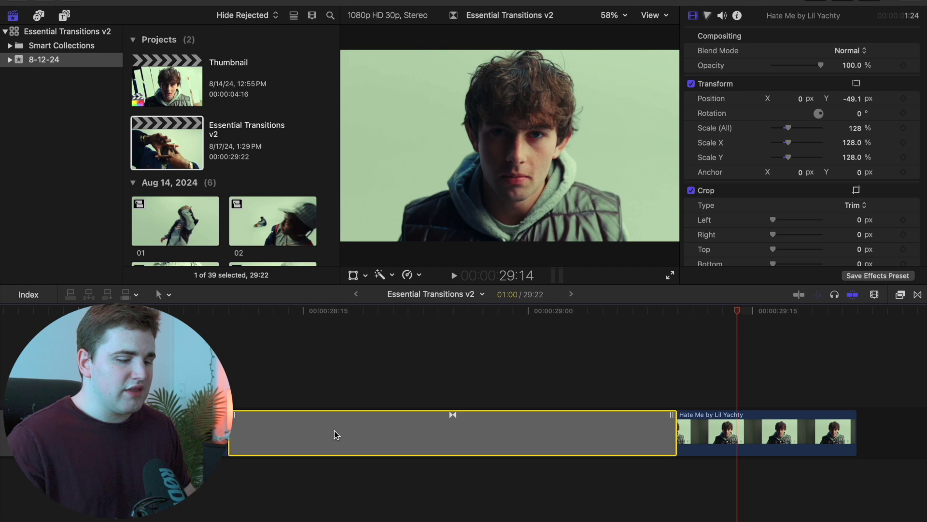
pyautogui.press('Delete')
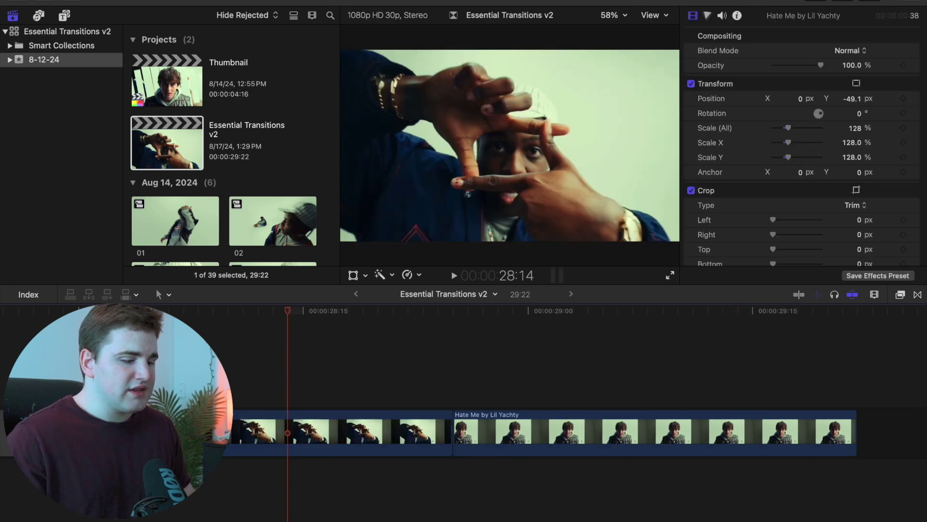
pyautogui.press('Up')
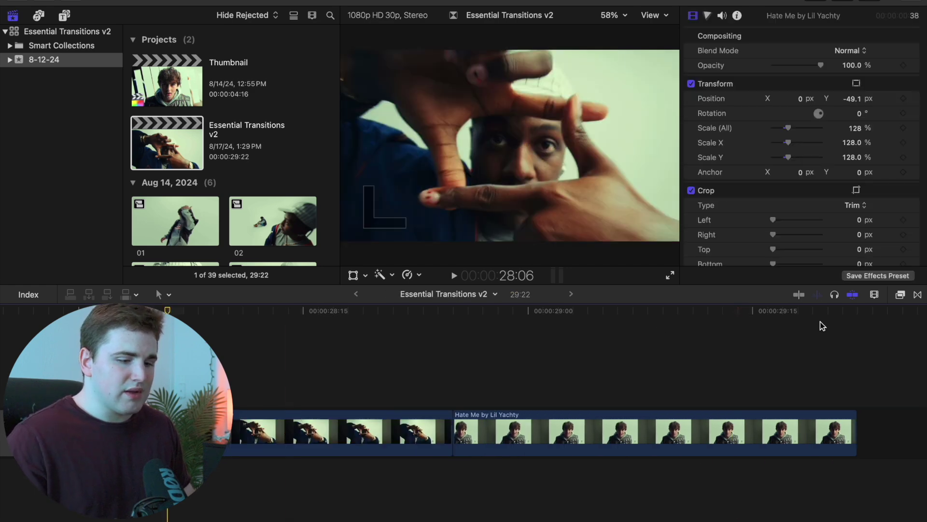
# Apply Paper Collage 1 from Essential Transitions v2 to the cut between the last two clips and play it back
pyautogui.click(918, 295)
pyautogui.scroll(2, 864, 429)
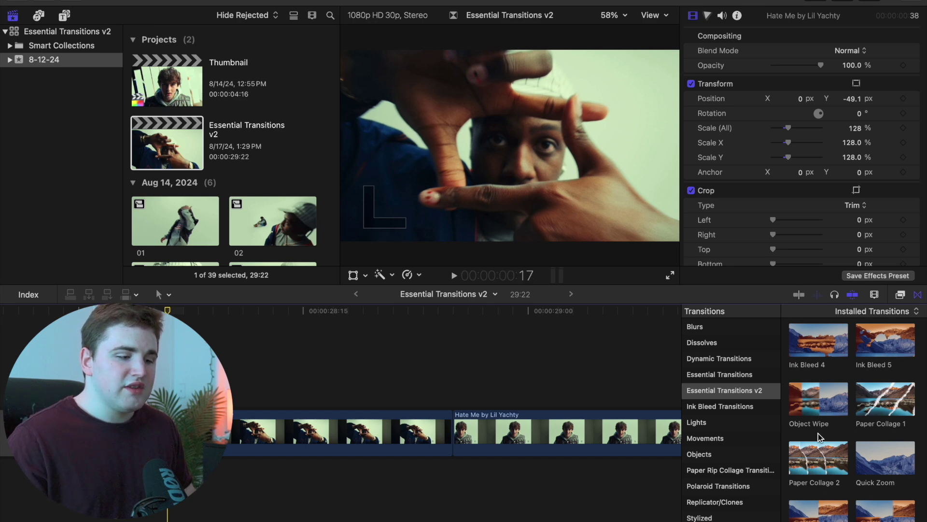
pyautogui.moveTo(876, 400); pyautogui.dragTo(400, 420)
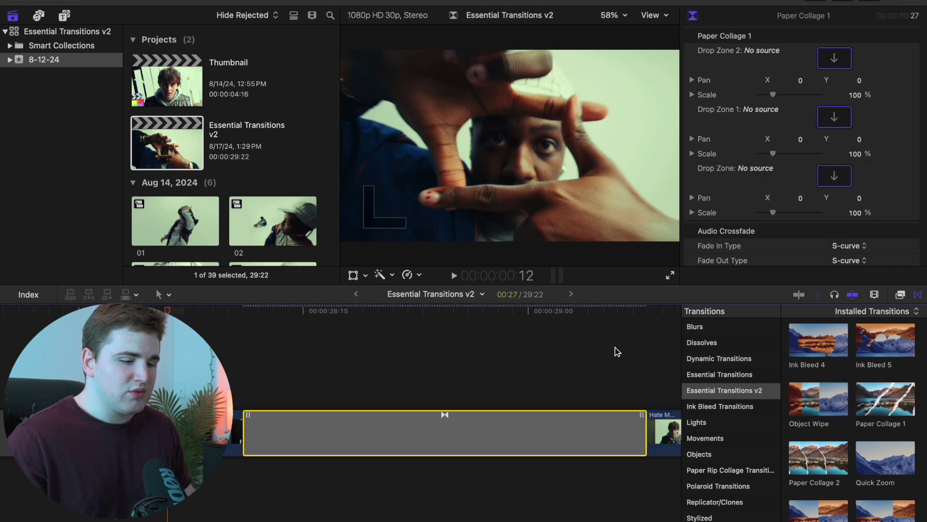
pyautogui.click(919, 295)
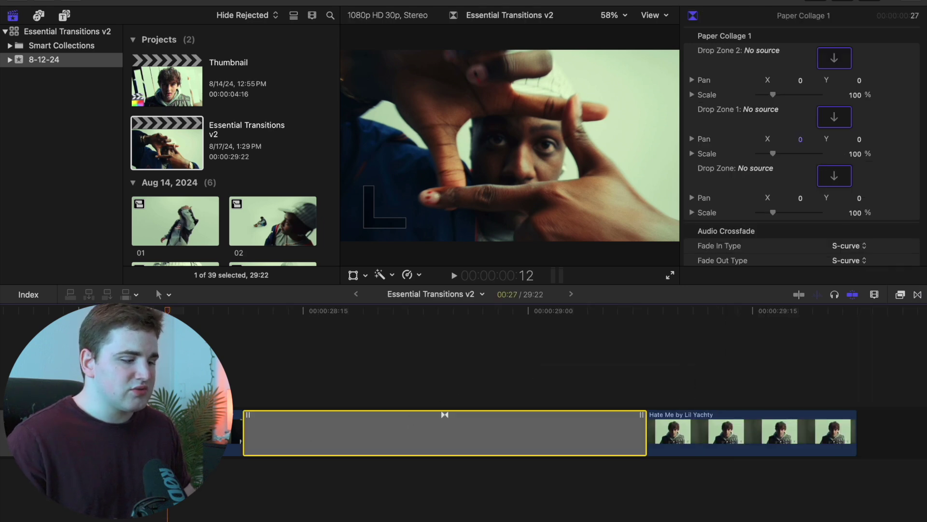
pyautogui.press('super+shift+a')
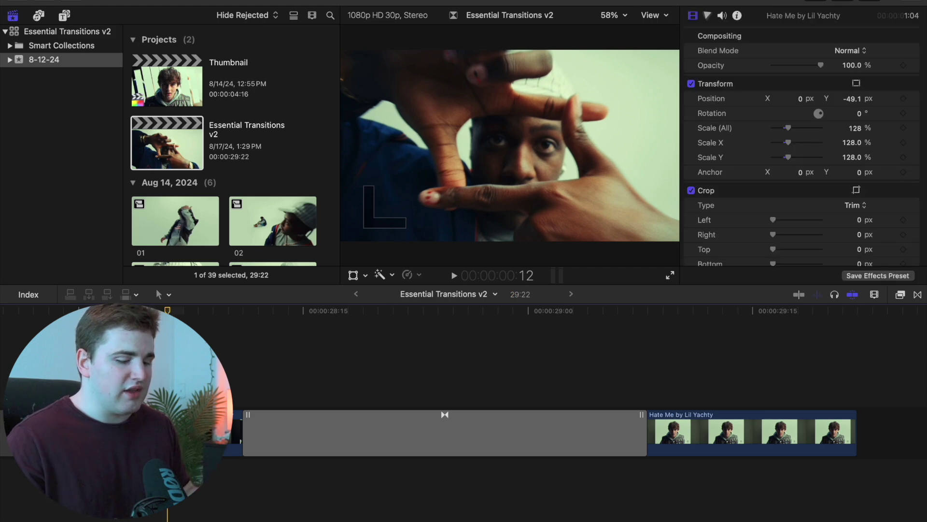
pyautogui.press('space')
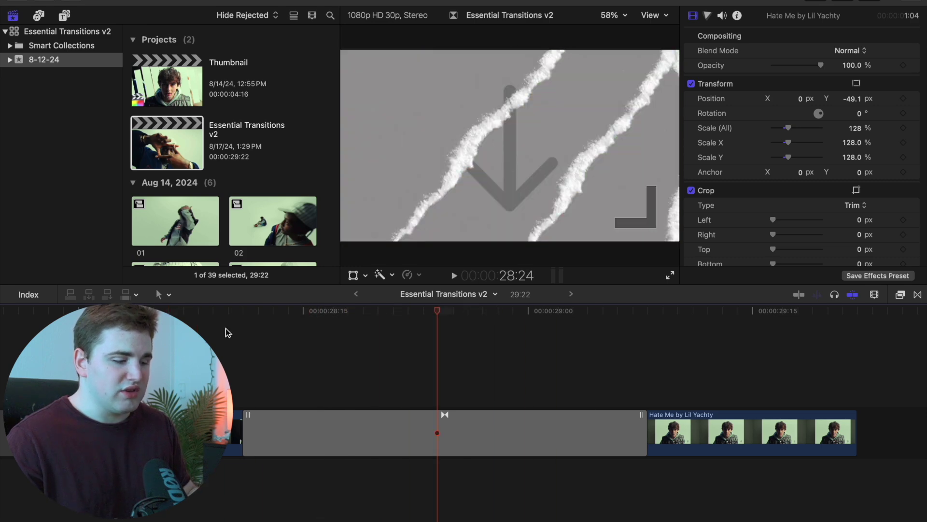
# Fill Drop Zone 2 of the Paper Collage 1 transition with clip 01, scaled to 176% with Pan X at -75.2
pyautogui.moveTo(437, 311); pyautogui.dragTo(289, 328)
pyautogui.click(299, 425)
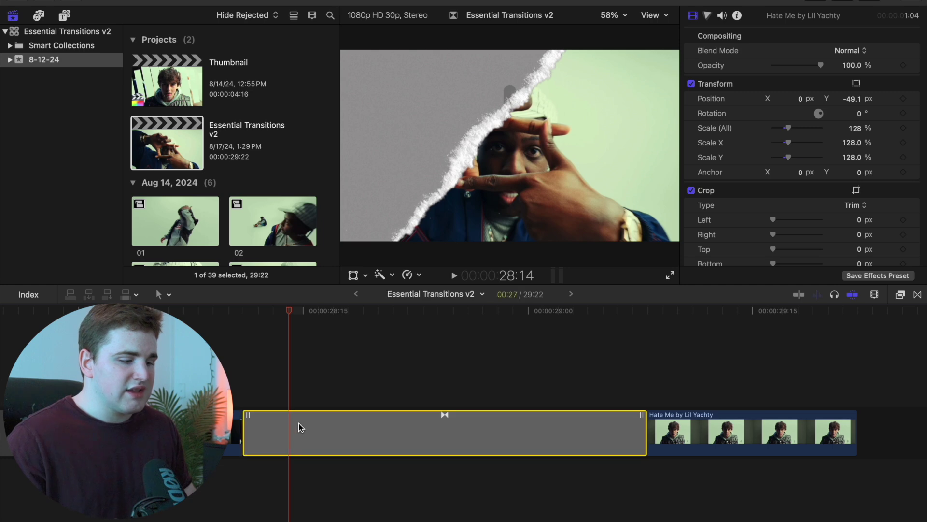
pyautogui.scroll(-3, 223, 145)
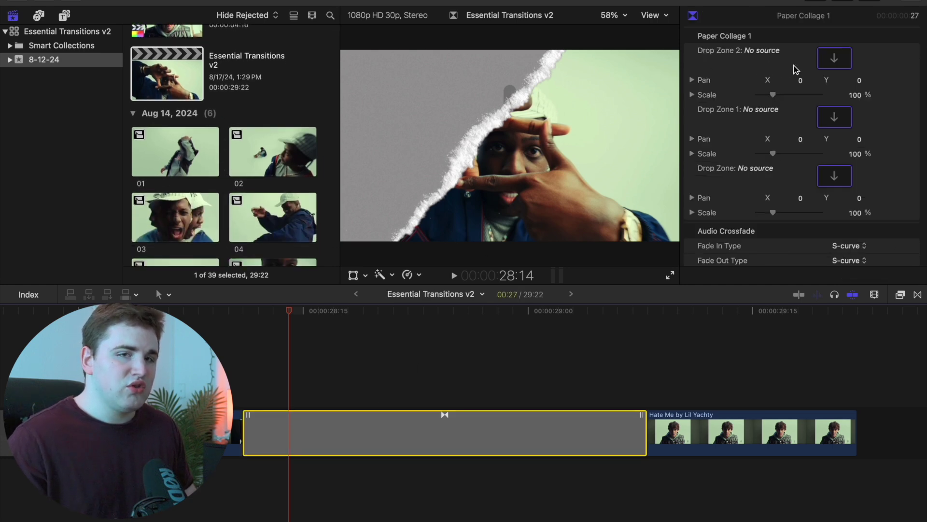
pyautogui.click(835, 61)
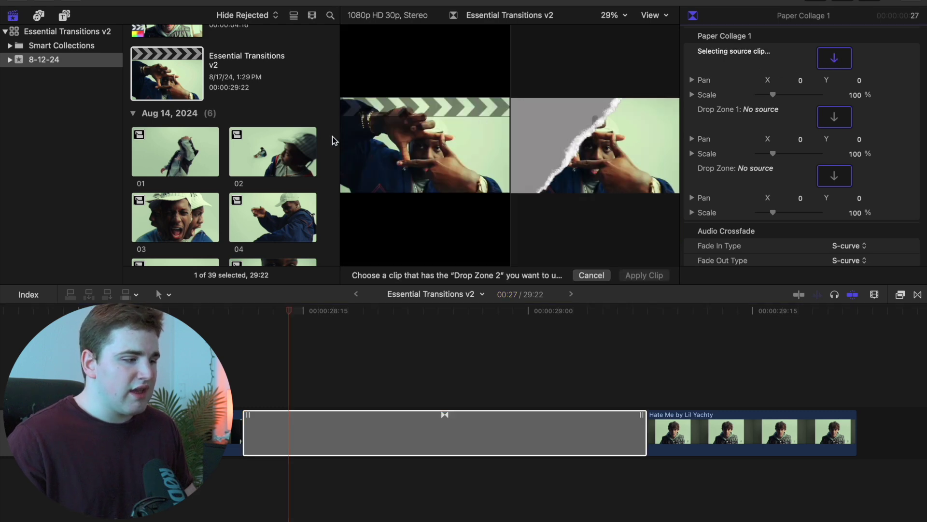
pyautogui.click(194, 154)
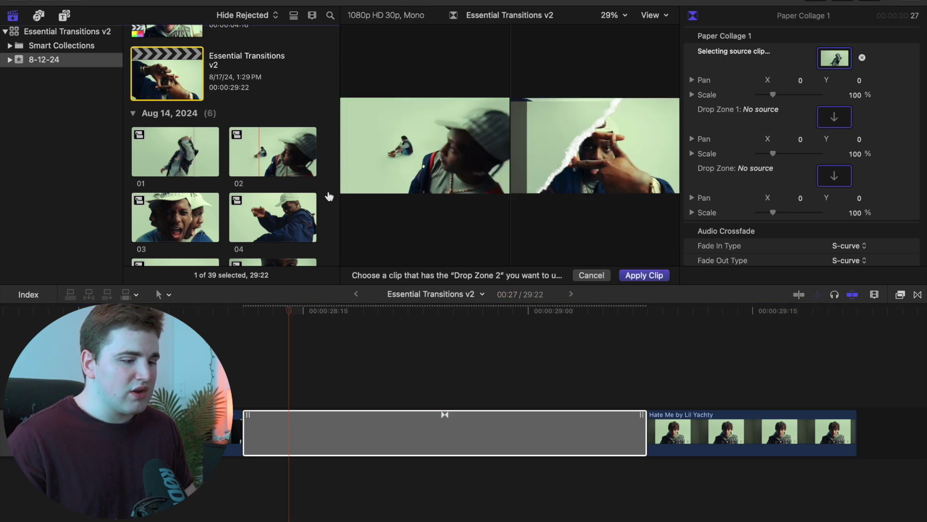
pyautogui.click(639, 276)
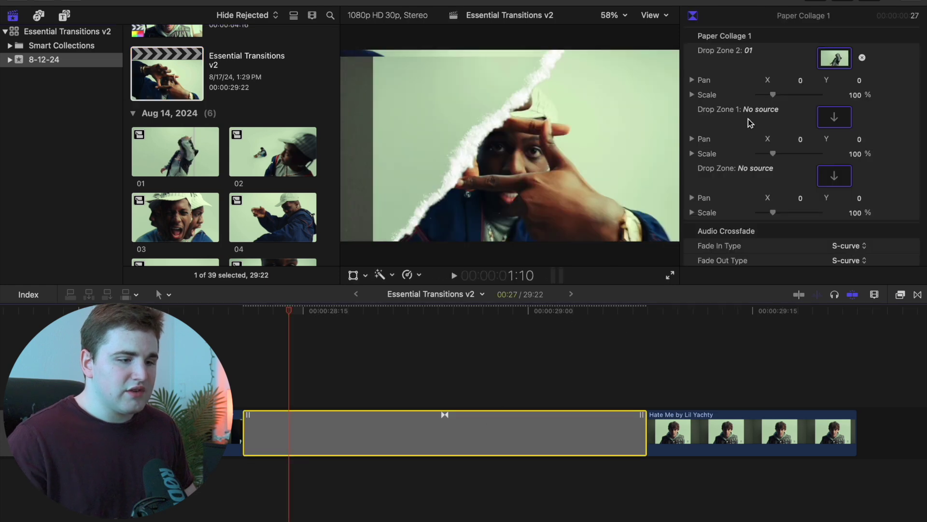
pyautogui.moveTo(774, 94)
pyautogui.mouseDown()
pyautogui.moveTo(794, 81)
pyautogui.moveTo(768, 81)
pyautogui.mouseUp()
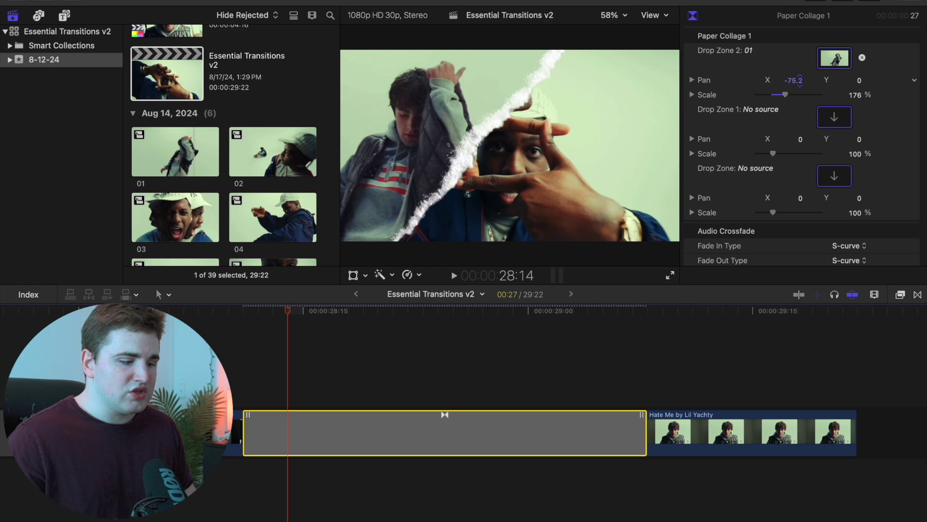
# Fill Drop Zone 1 of the Paper Collage 1 transition with clip 04, scaled to 146% with Pan X at 5.0
pyautogui.moveTo(293, 315); pyautogui.dragTo(363, 316)
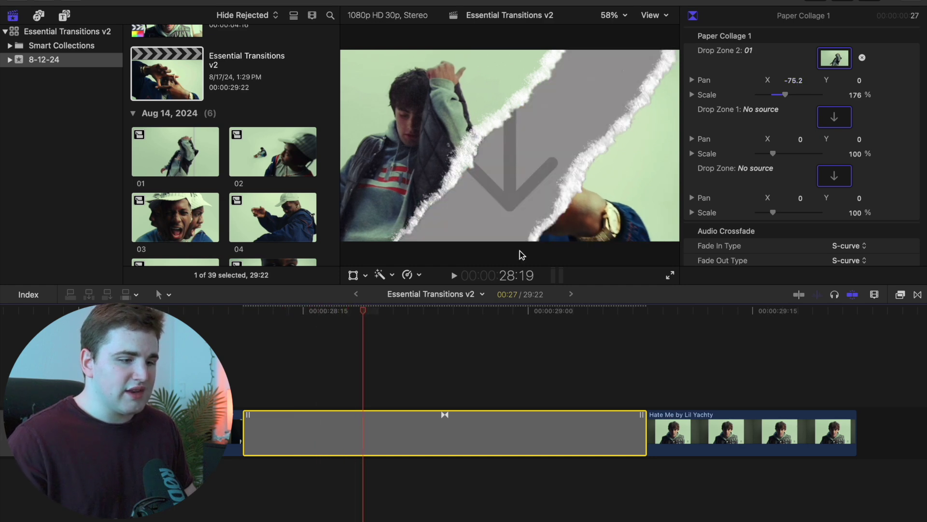
pyautogui.click(835, 119)
pyautogui.click(269, 223)
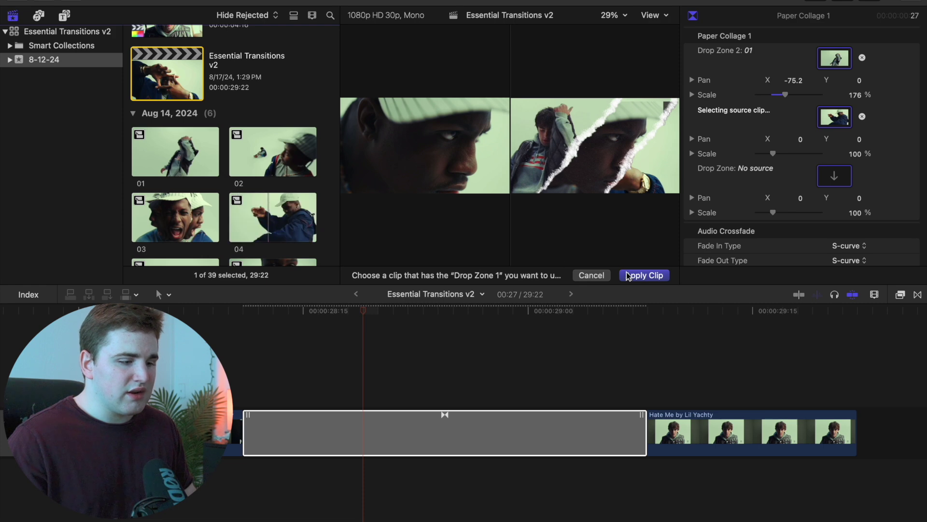
pyautogui.click(644, 275)
pyautogui.click(433, 431)
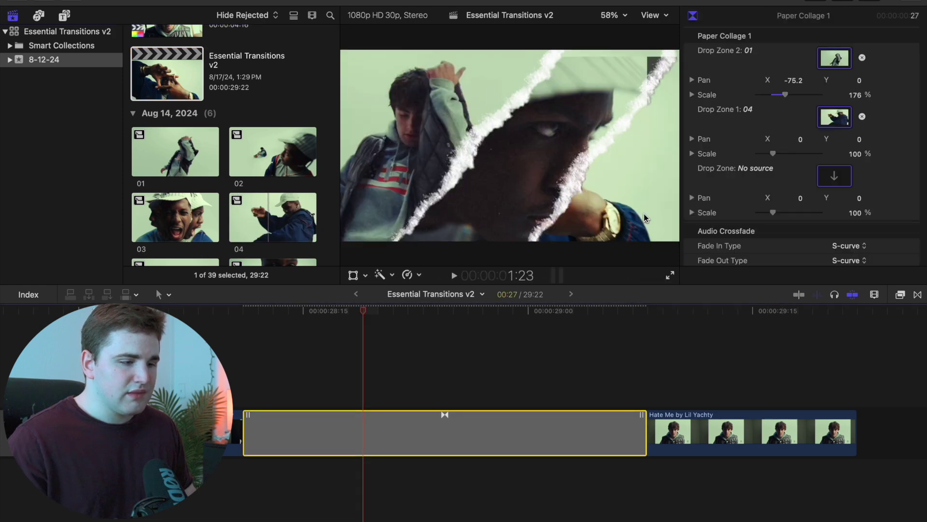
pyautogui.moveTo(856, 156); pyautogui.dragTo(806, 142)
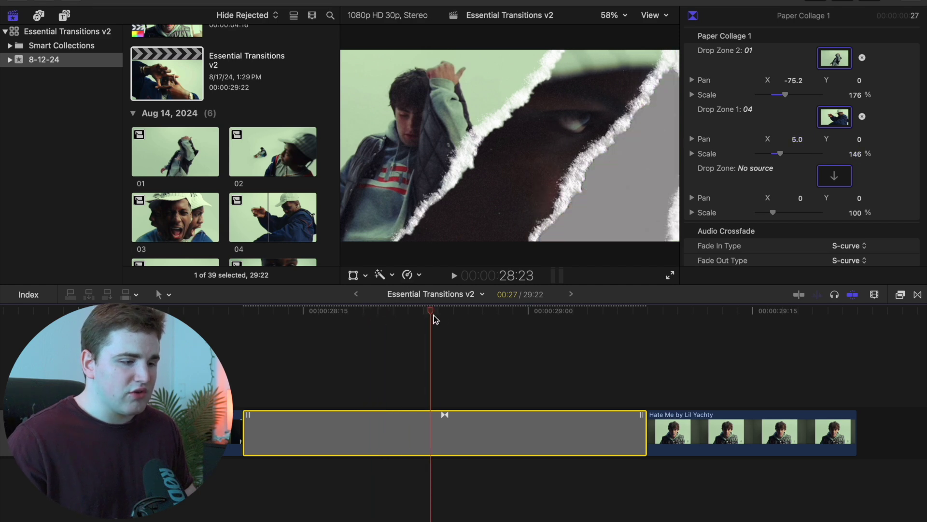
# Fill the remaining Drop Zone of the Paper Collage 1 transition with clip 03, scaled to 236%
pyautogui.click(452, 319)
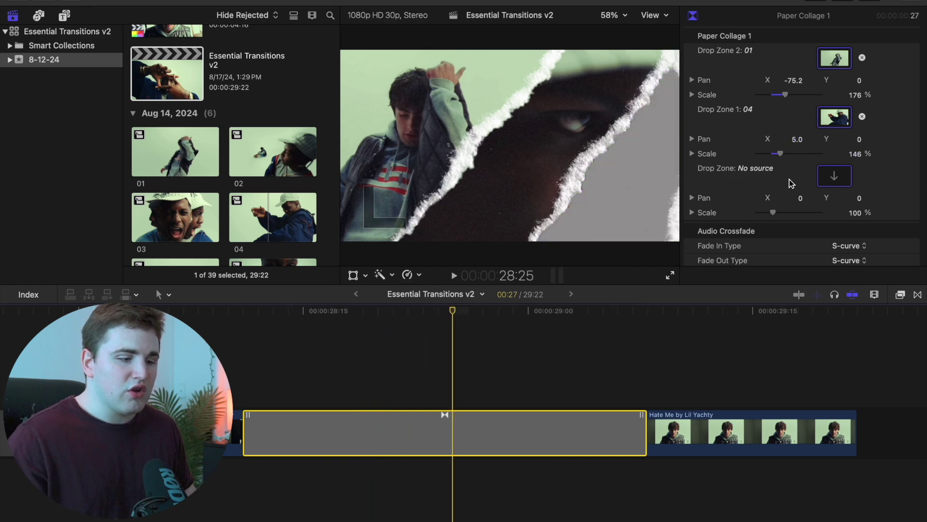
pyautogui.click(830, 180)
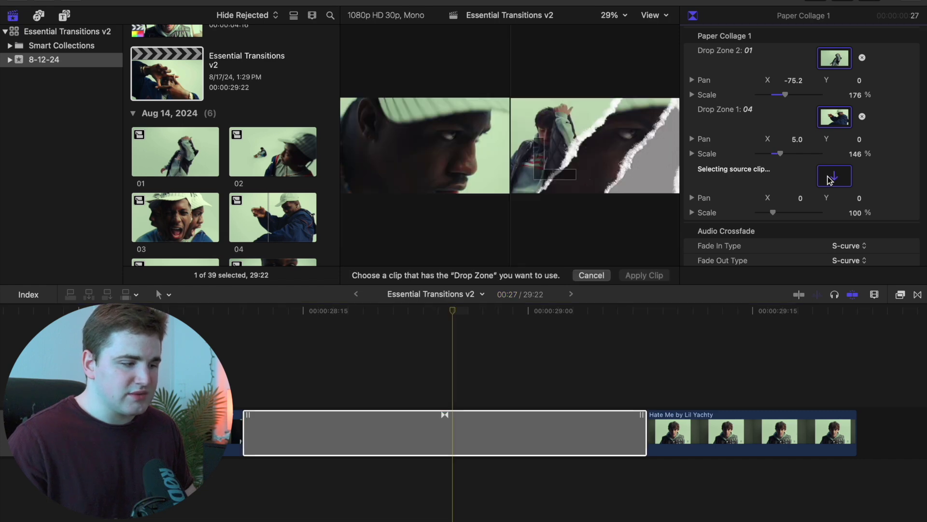
pyautogui.click(163, 211)
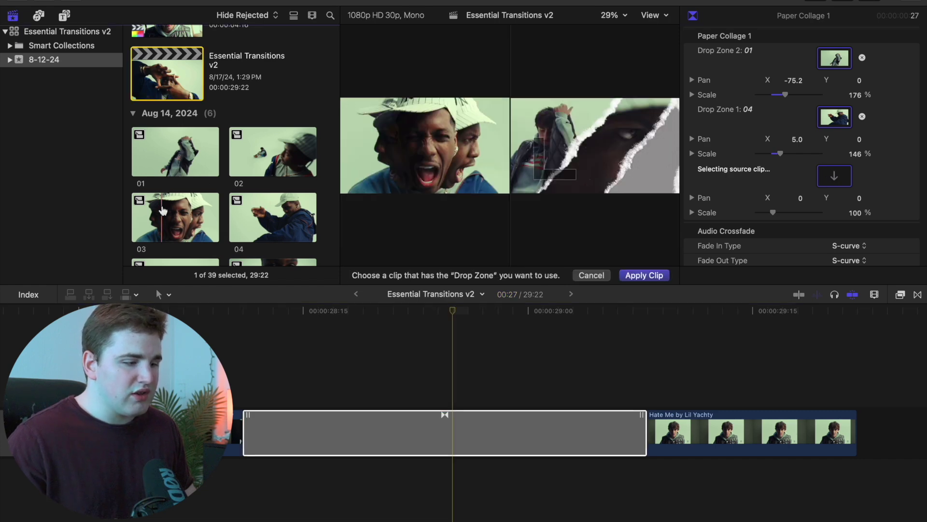
pyautogui.click(645, 275)
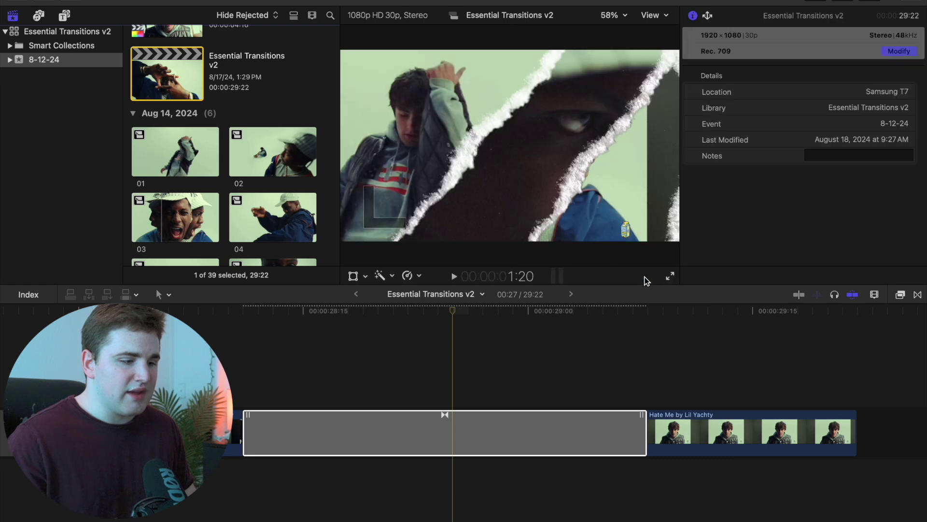
pyautogui.click(514, 428)
pyautogui.moveTo(773, 213); pyautogui.dragTo(797, 213)
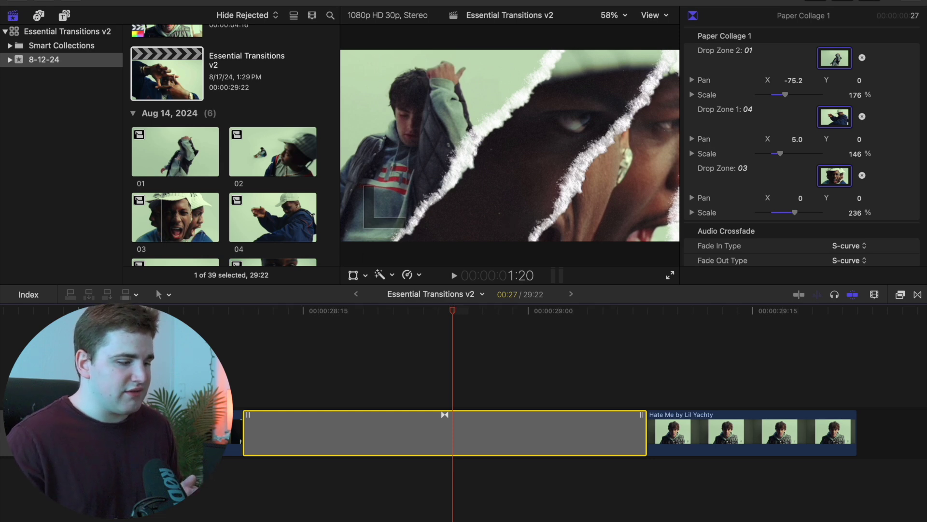
# Play back the Paper Collage 1 transition with its filled drop zones from before the cut
pyautogui.click(167, 334)
pyautogui.press('space')
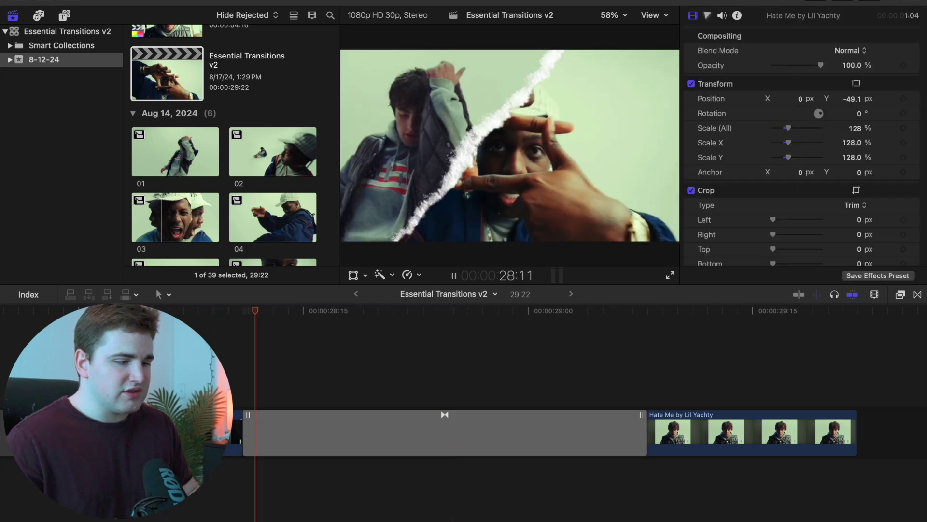
pyautogui.press('space')
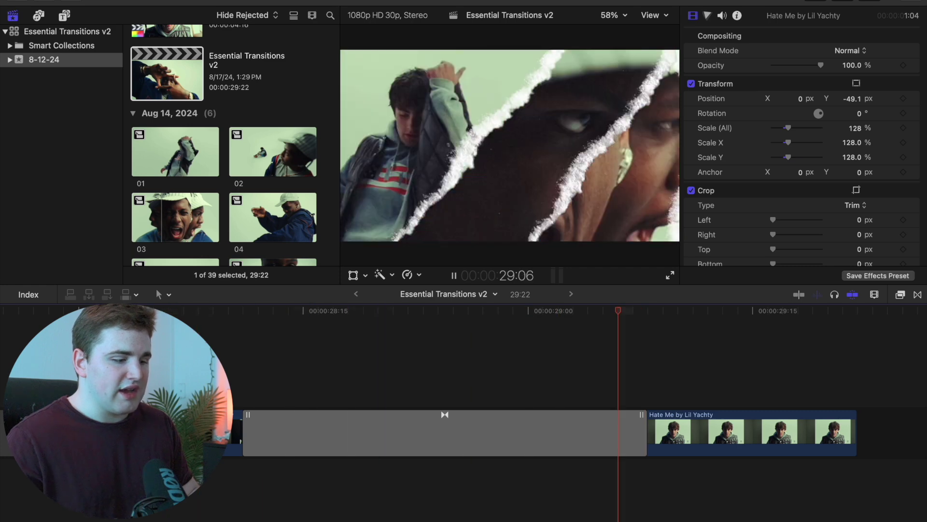
# Replace the Paper Collage 1 transition between the last two clips with Object Wipe and scrub to its middle
pyautogui.click(366, 436)
pyautogui.press('Delete')
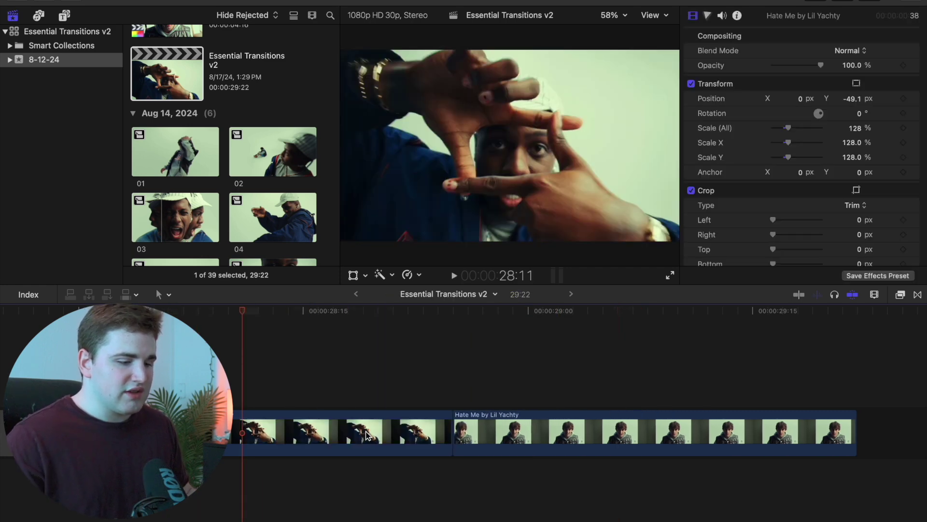
pyautogui.click(918, 295)
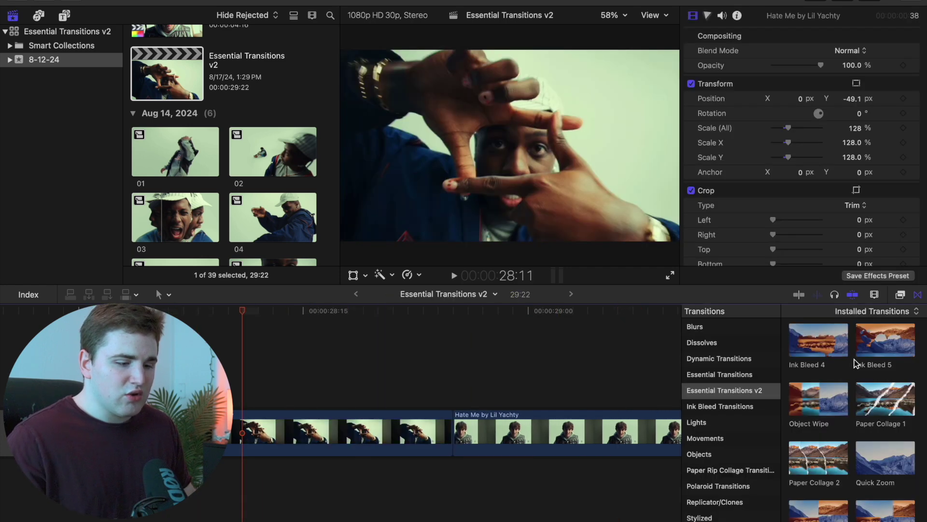
pyautogui.doubleClick(798, 408)
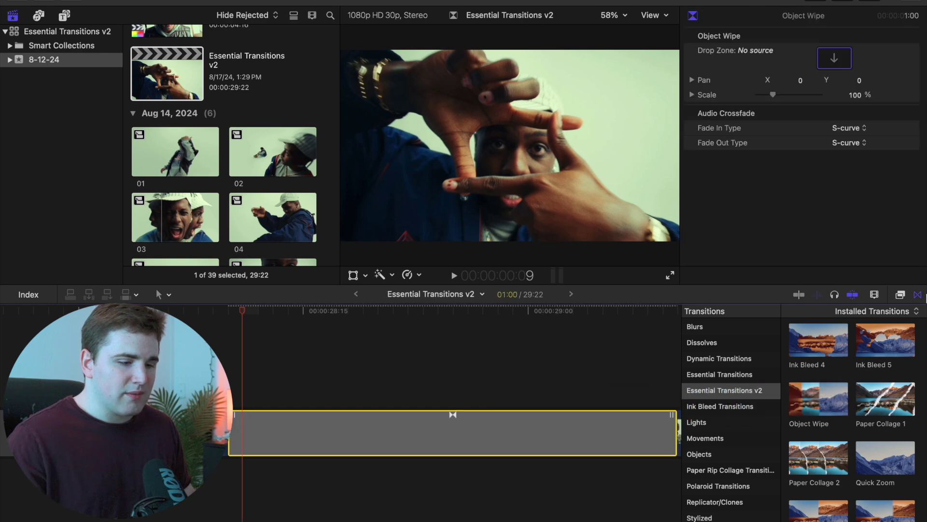
pyautogui.click(920, 295)
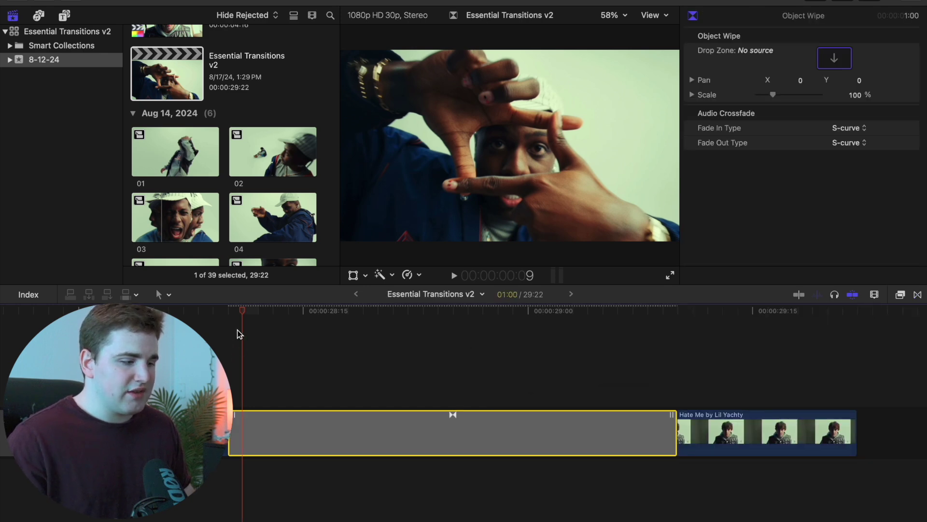
pyautogui.moveTo(238, 331); pyautogui.dragTo(410, 337)
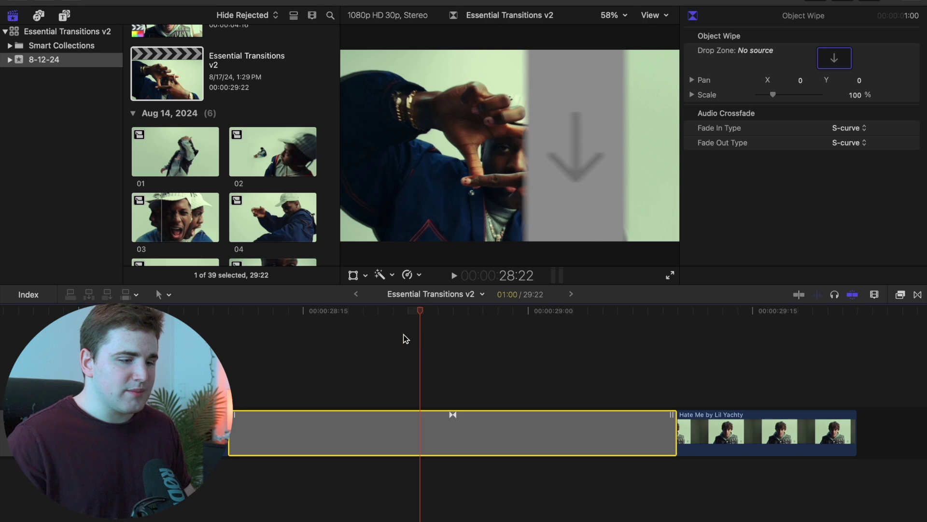
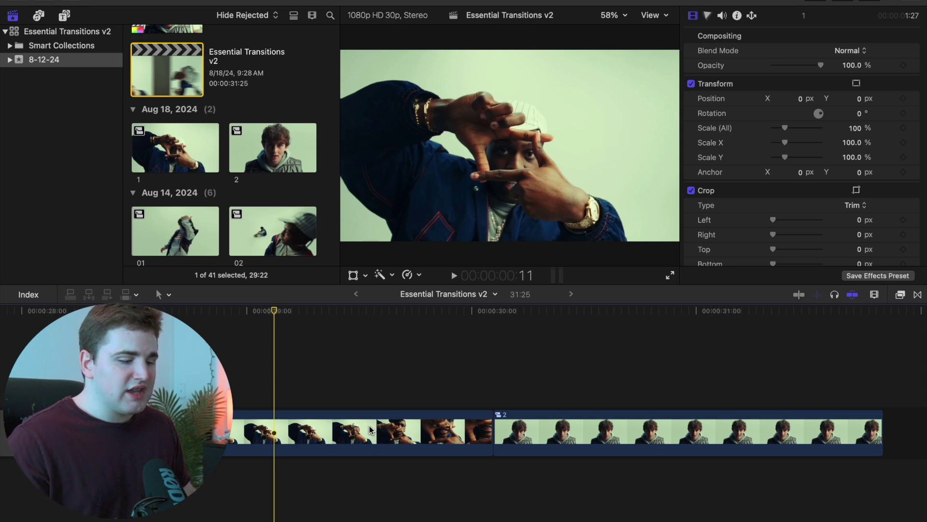
# Examine clips 1 and 2 and the cut between them at the end of the timeline
pyautogui.click(418, 435)
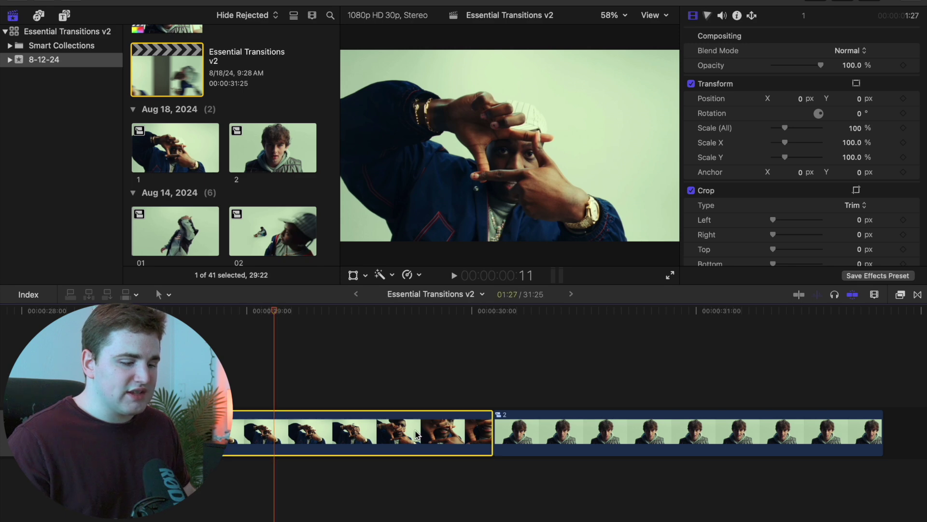
pyautogui.moveTo(492, 431); pyautogui.dragTo(454, 431)
pyautogui.click(527, 432)
pyautogui.click(286, 392)
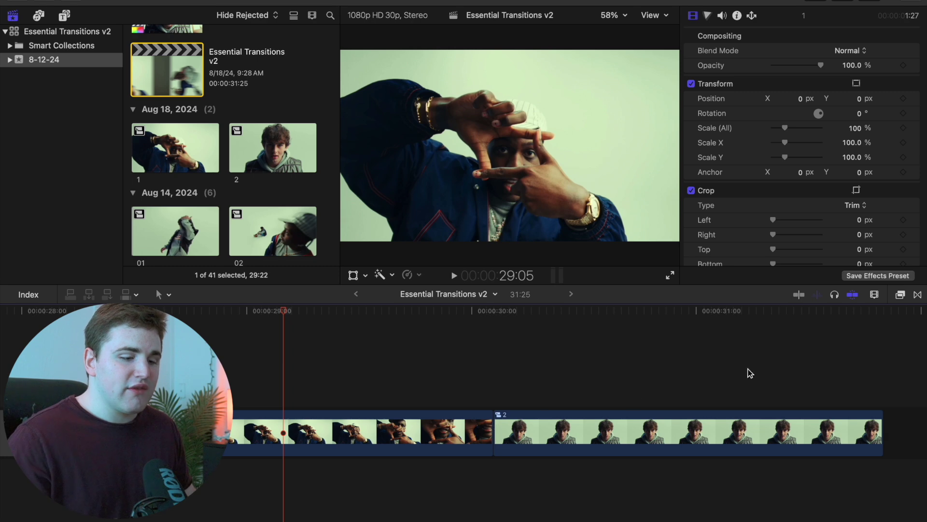
# Try to apply the Ink Bleed 5 transition at the cut between clips 1 and 2, without overlapping the media
pyautogui.click(917, 295)
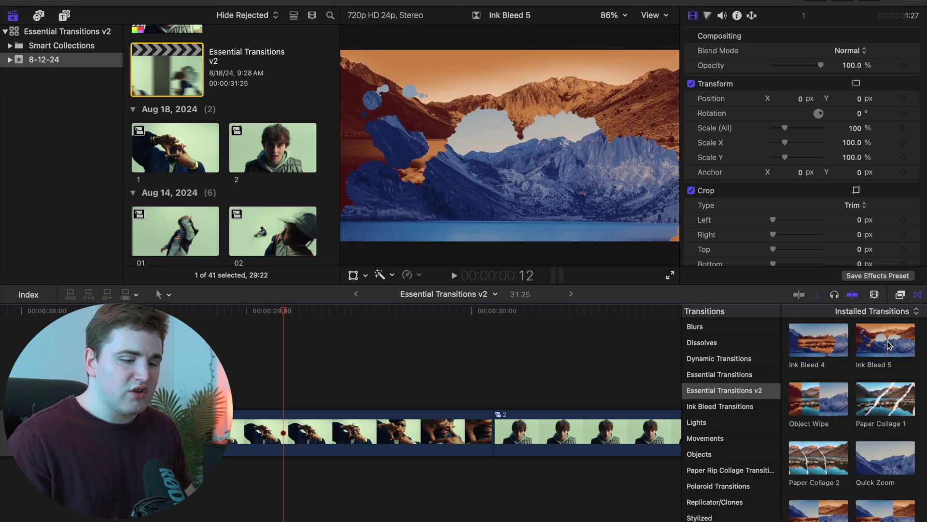
pyautogui.moveTo(895, 345)
pyautogui.mouseDown()
pyautogui.moveTo(569, 382)
pyautogui.moveTo(491, 434)
pyautogui.mouseUp()
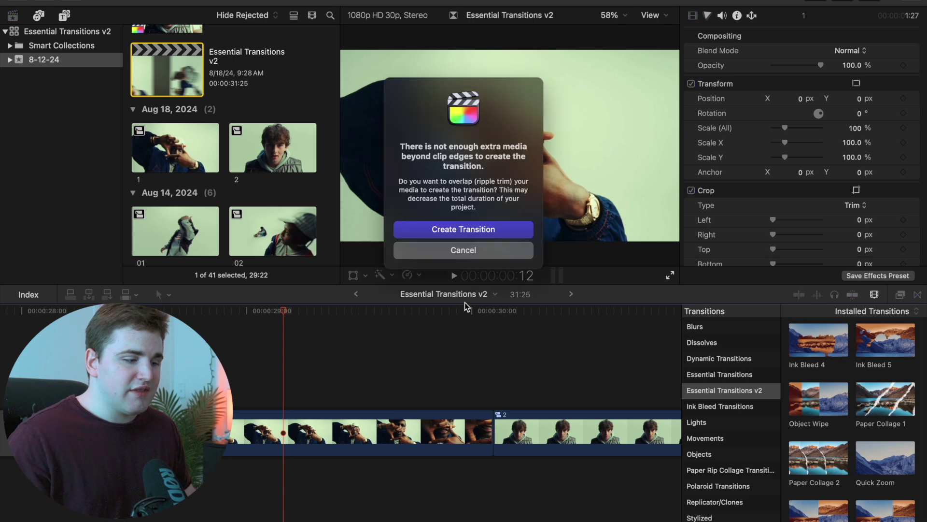
pyautogui.click(465, 252)
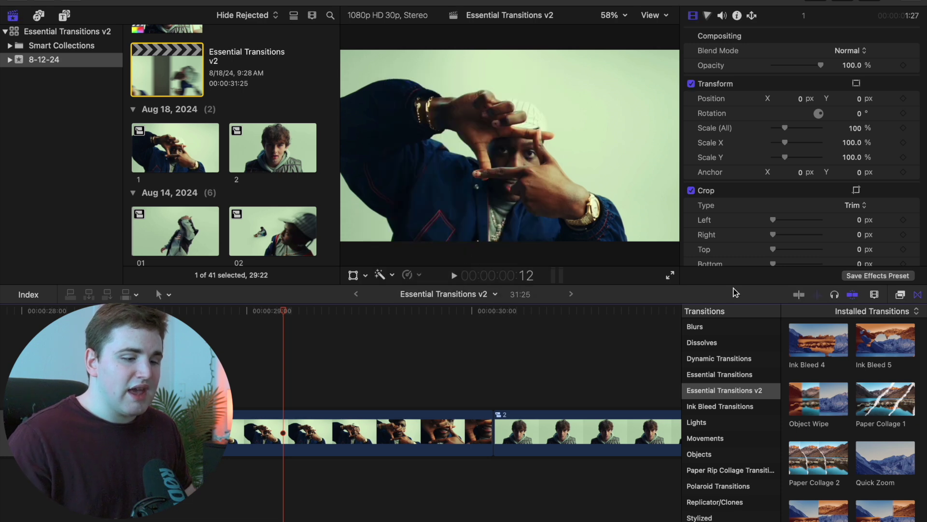
pyautogui.click(917, 296)
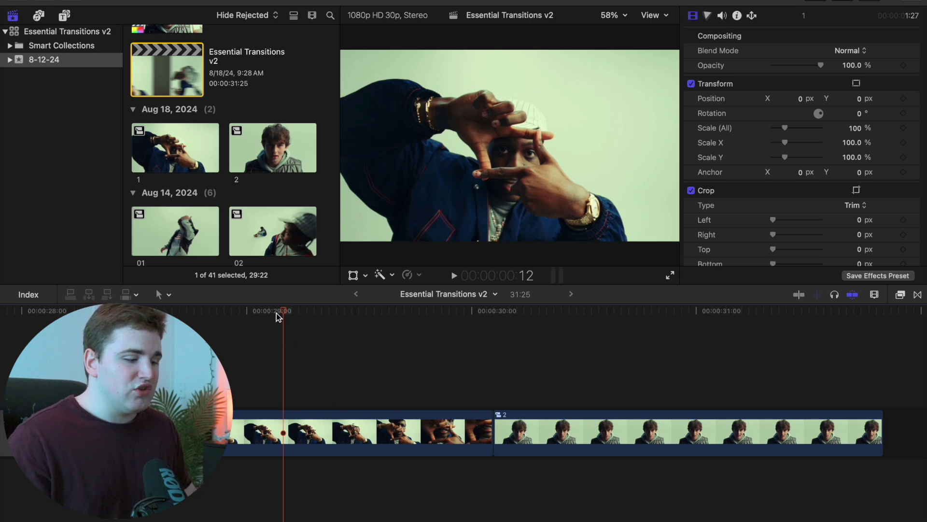
# Trim clips 1 and 2 at their shared cut to 24 frames each, leaving extra media for a transition
pyautogui.click(177, 432)
pyautogui.hscroll(-3, 568, 432)
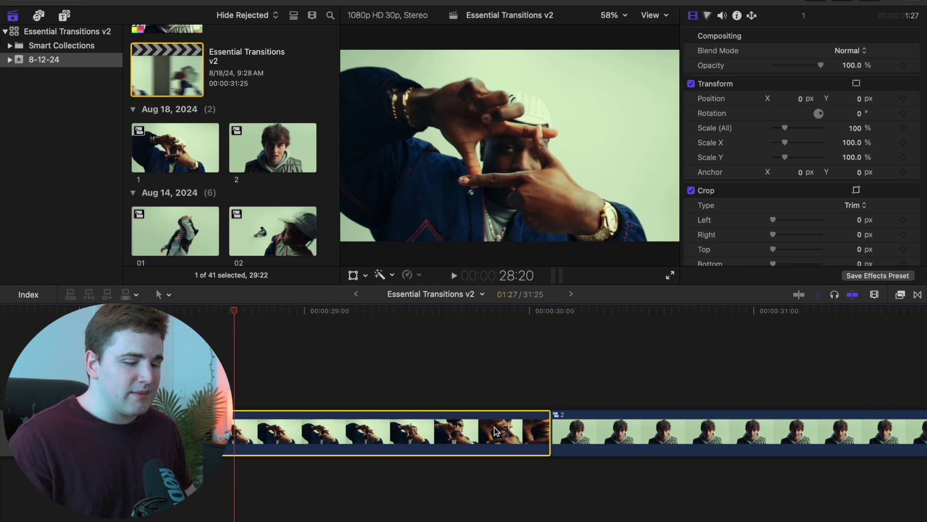
pyautogui.moveTo(547, 434); pyautogui.dragTo(515, 431)
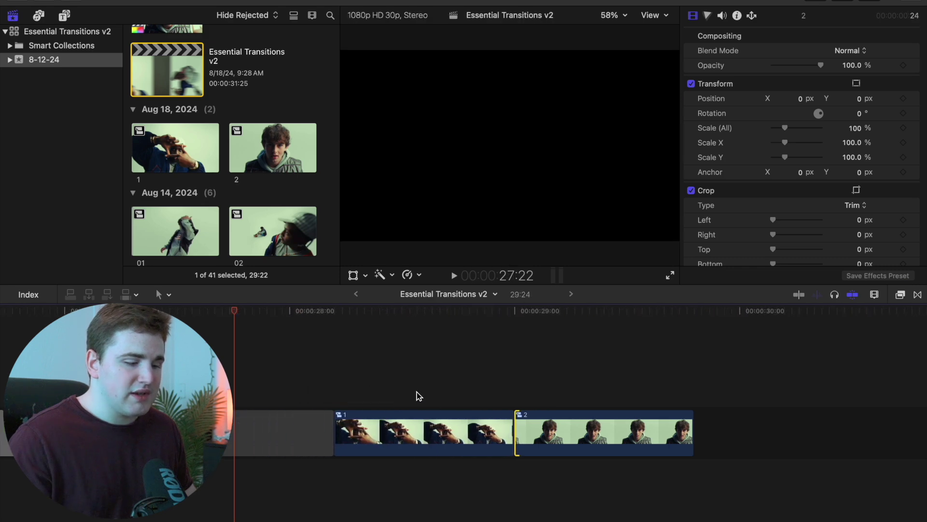
pyautogui.click(409, 395)
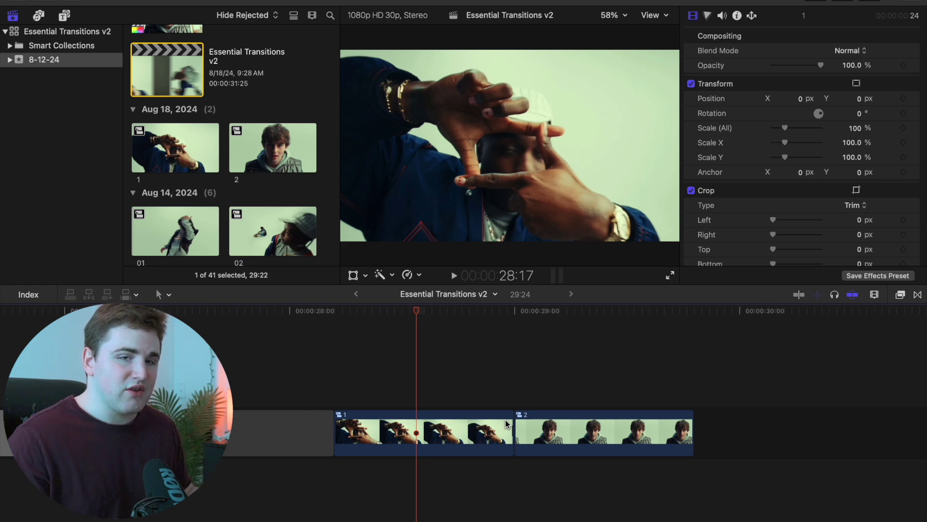
# Apply the Ink Bleed 5 transition from Essential Transitions v2 to the cut between the trimmed clips 1 and 2
pyautogui.click(917, 294)
pyautogui.moveTo(892, 340)
pyautogui.mouseDown()
pyautogui.moveTo(594, 416)
pyautogui.moveTo(514, 425)
pyautogui.mouseUp()
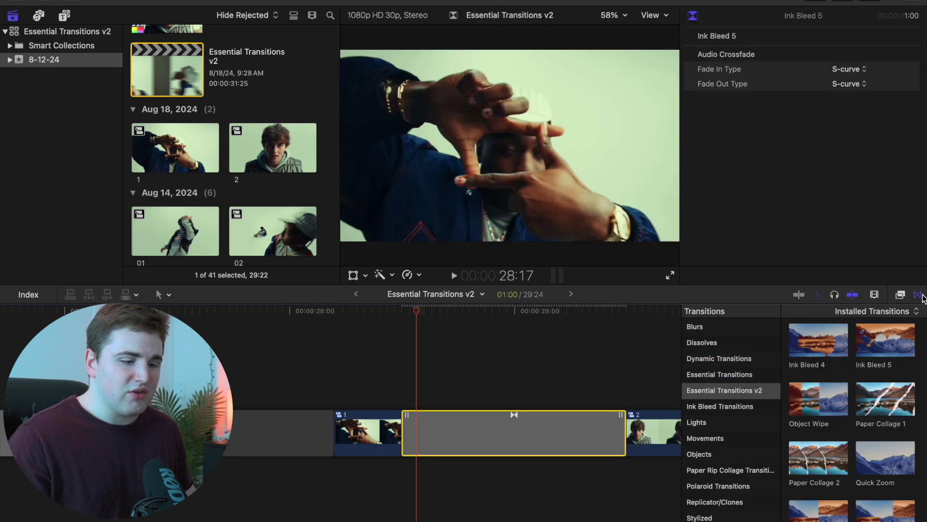
pyautogui.click(920, 296)
# Check the Ink Bleed 5 transition at its start and middle, and play it through from the beginning of clip 1
pyautogui.click(408, 398)
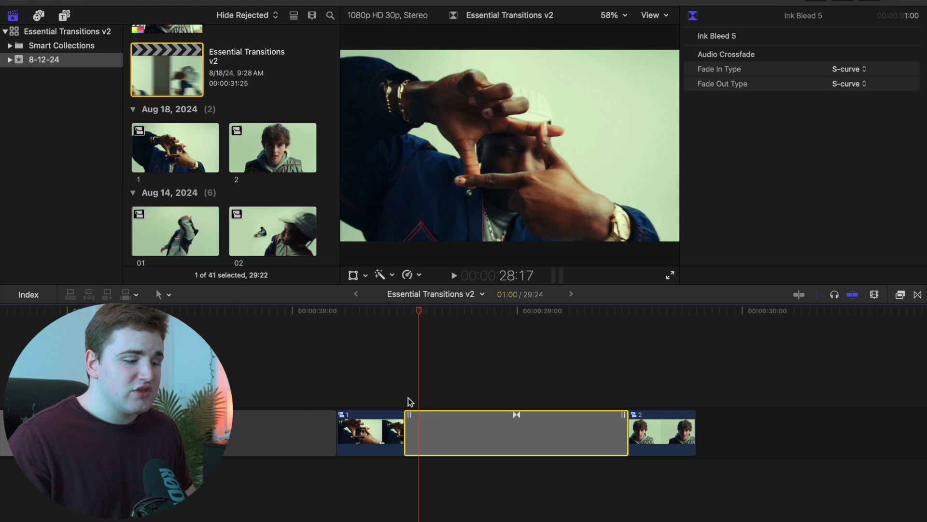
pyautogui.press('space')
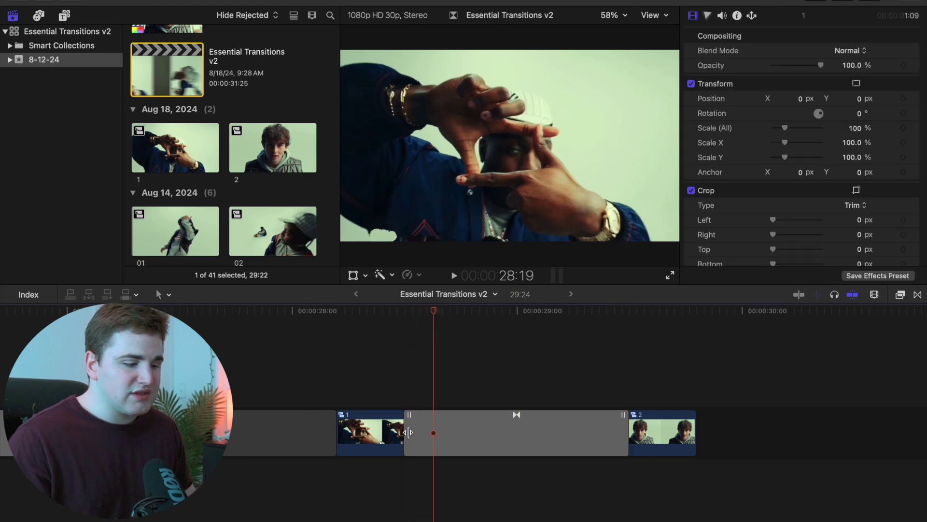
pyautogui.click(516, 392)
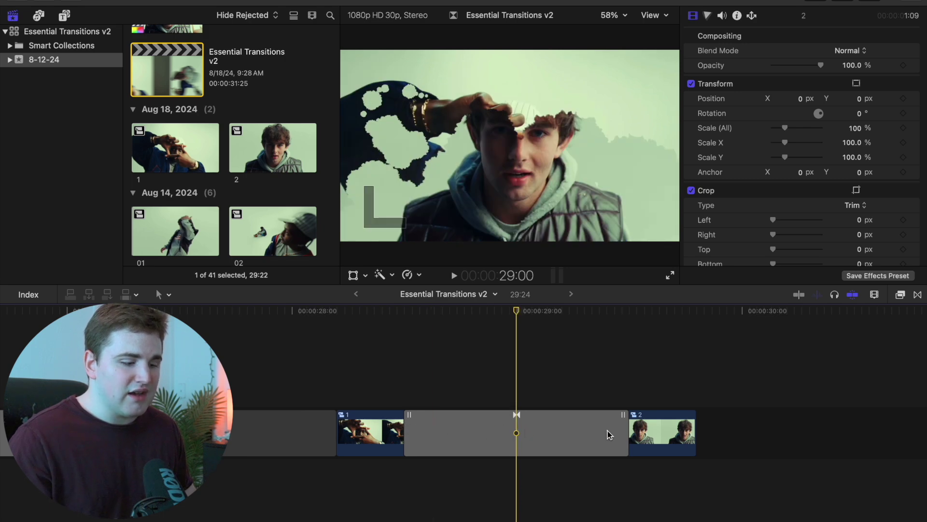
pyautogui.click(403, 400)
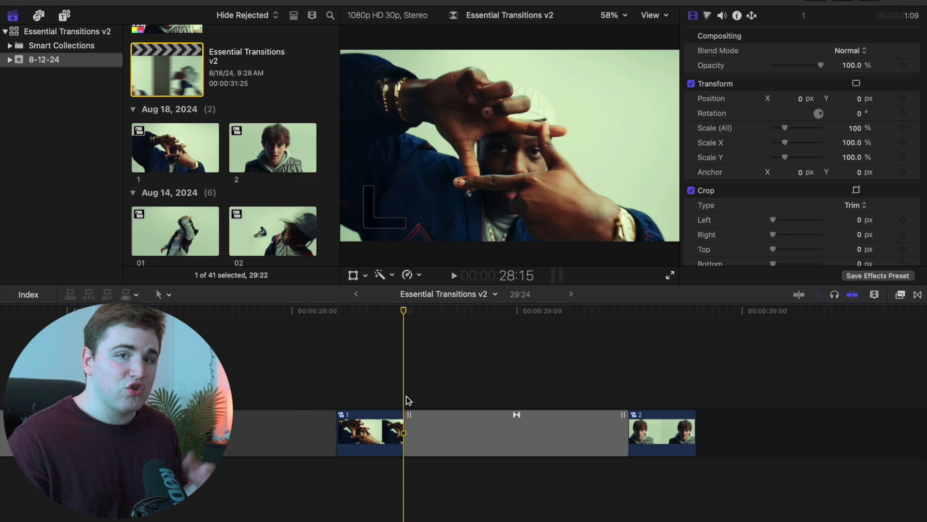
pyautogui.click(339, 395)
pyautogui.press('space')
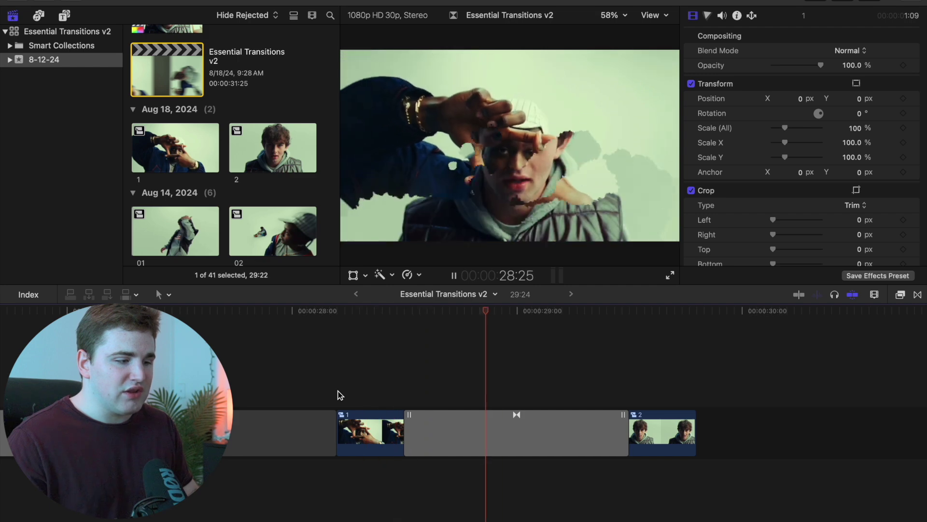
pyautogui.press('space')
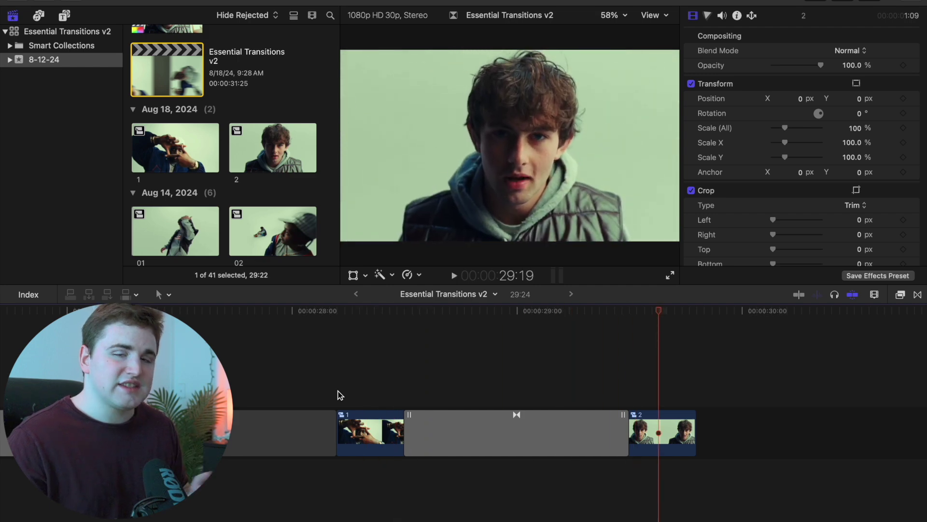